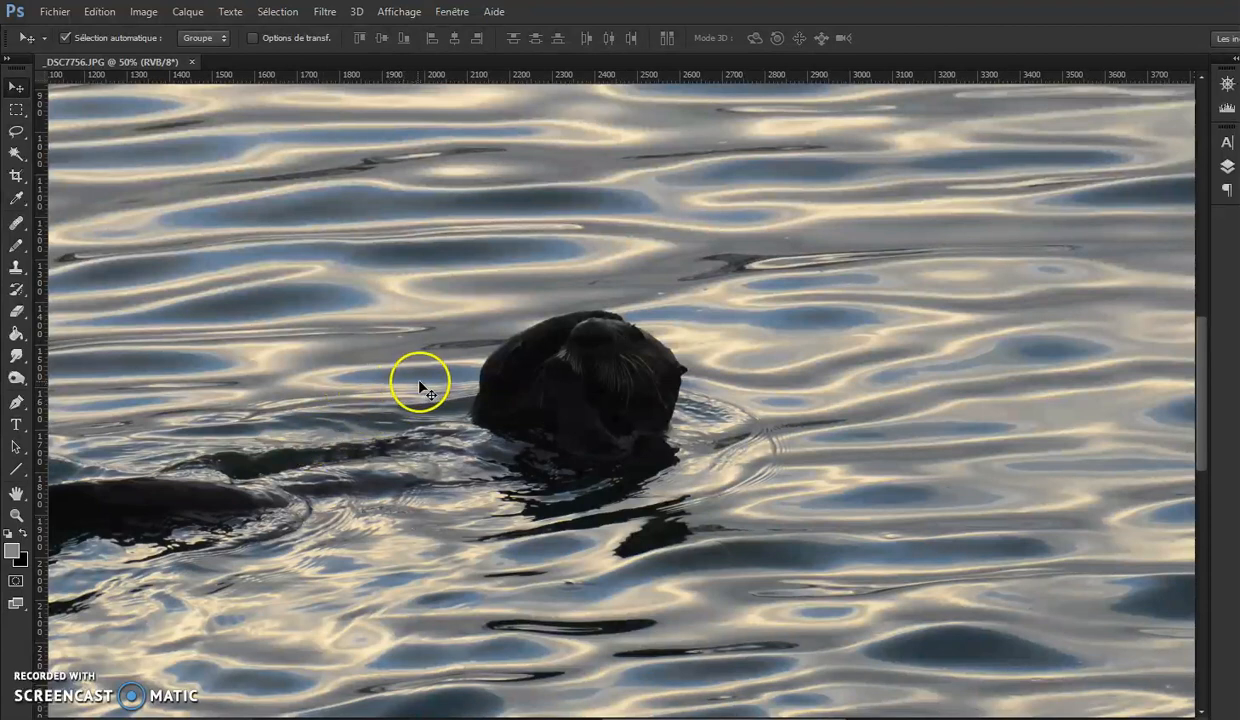
Open the raw otter photo _DSC7756.NEF in Camera Raw
drag(304, 393, 435, 377)
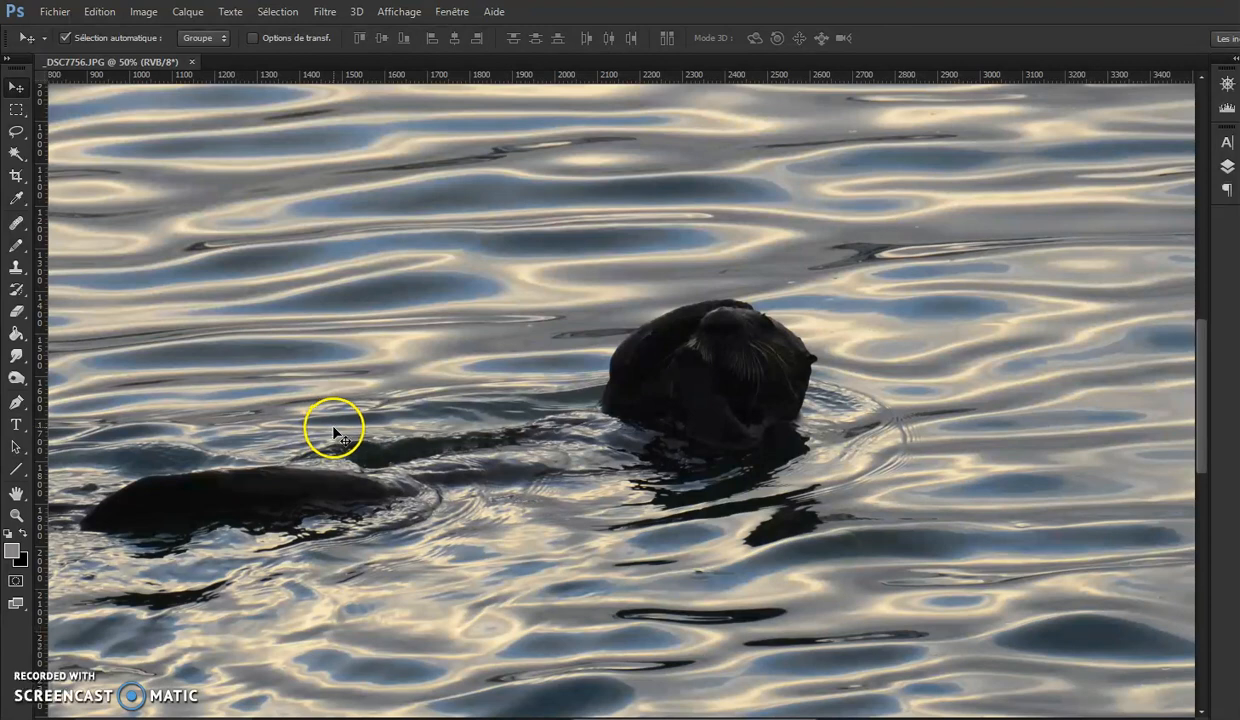
click(55, 12)
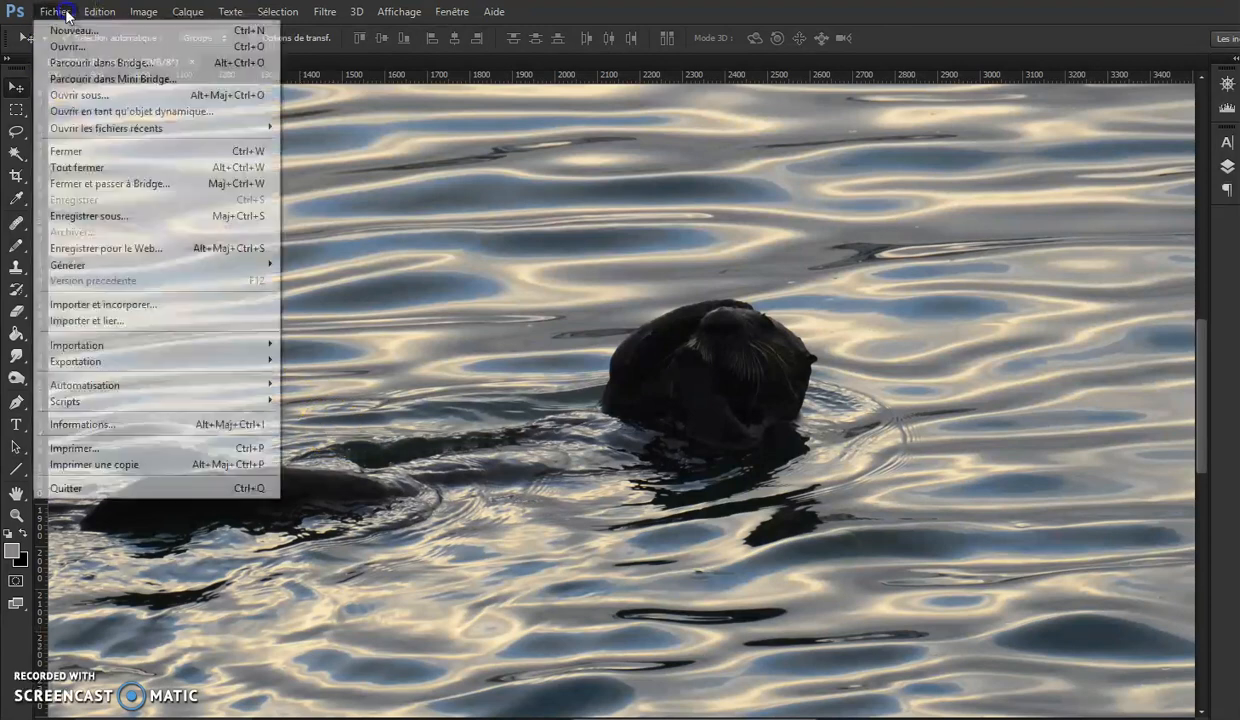
click(66, 47)
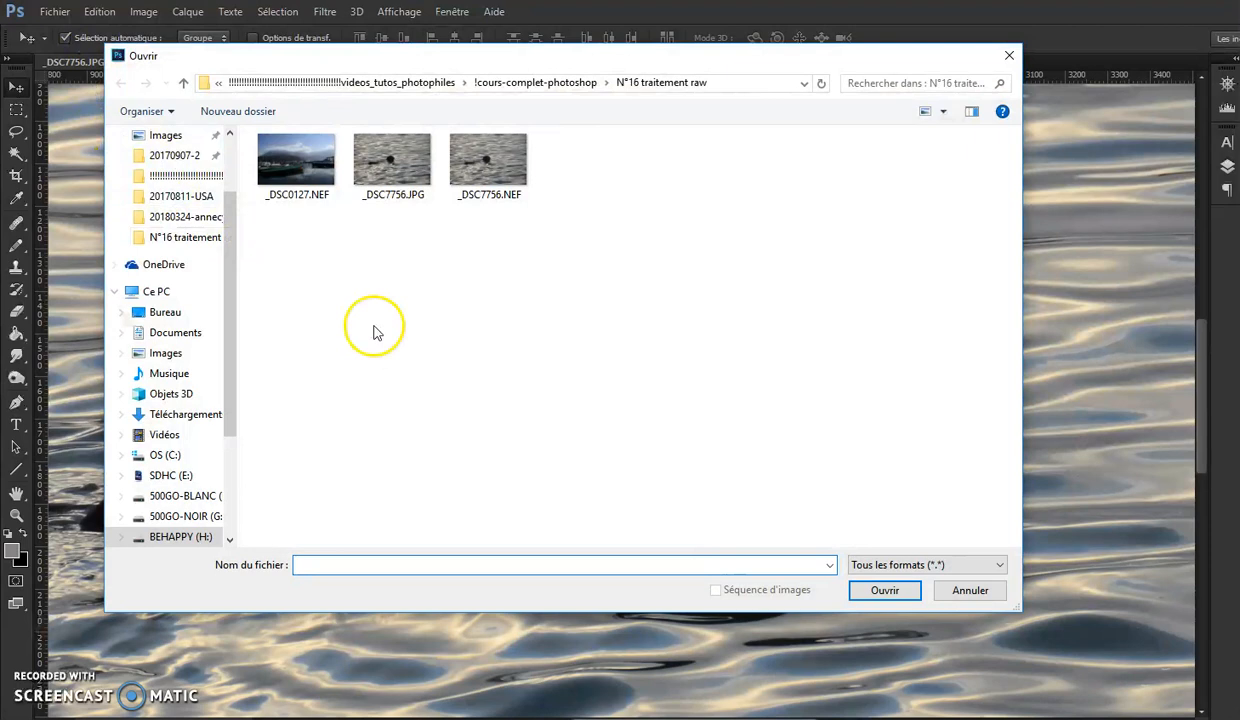
click(494, 175)
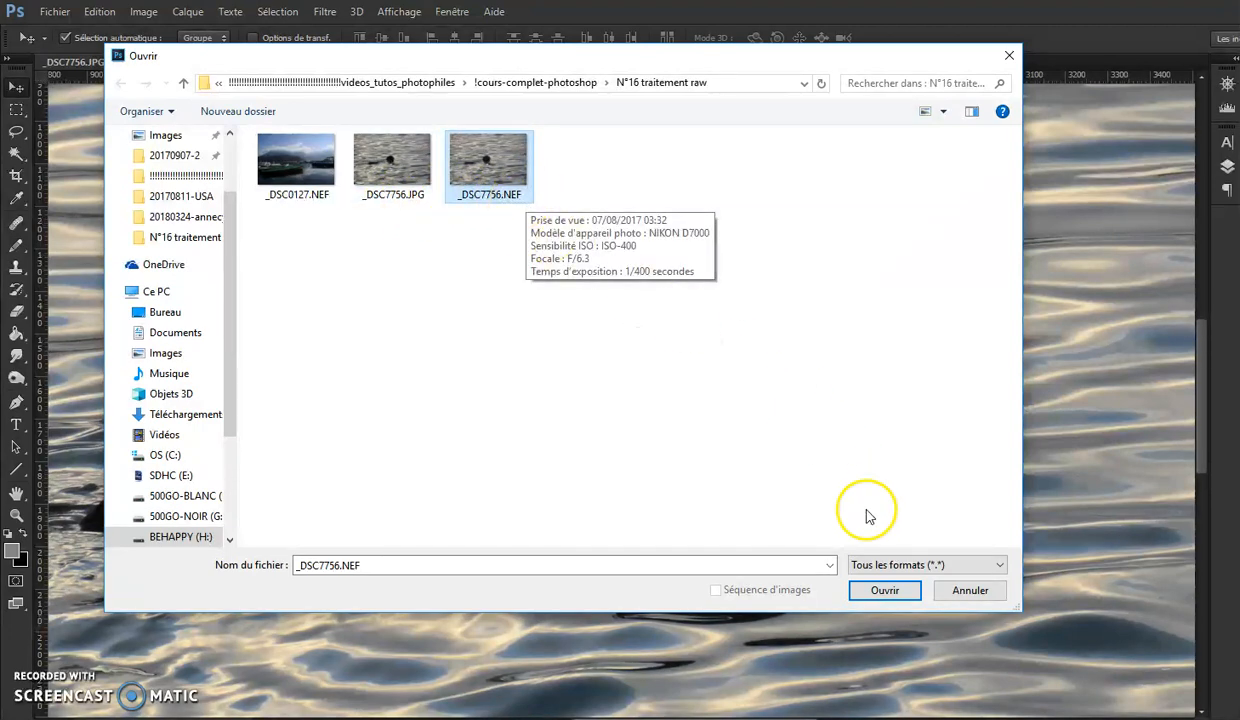
click(884, 590)
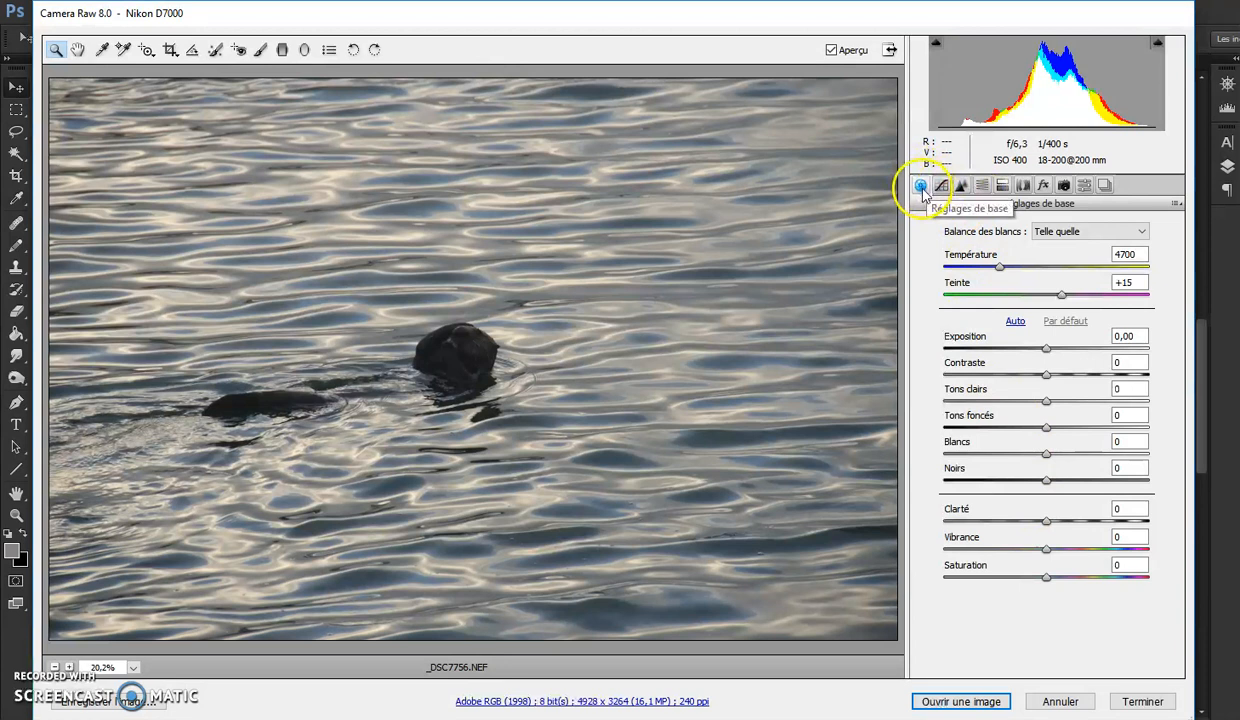
Look over the Detail and Lens Corrections settings and return to the basic adjustments
click(963, 187)
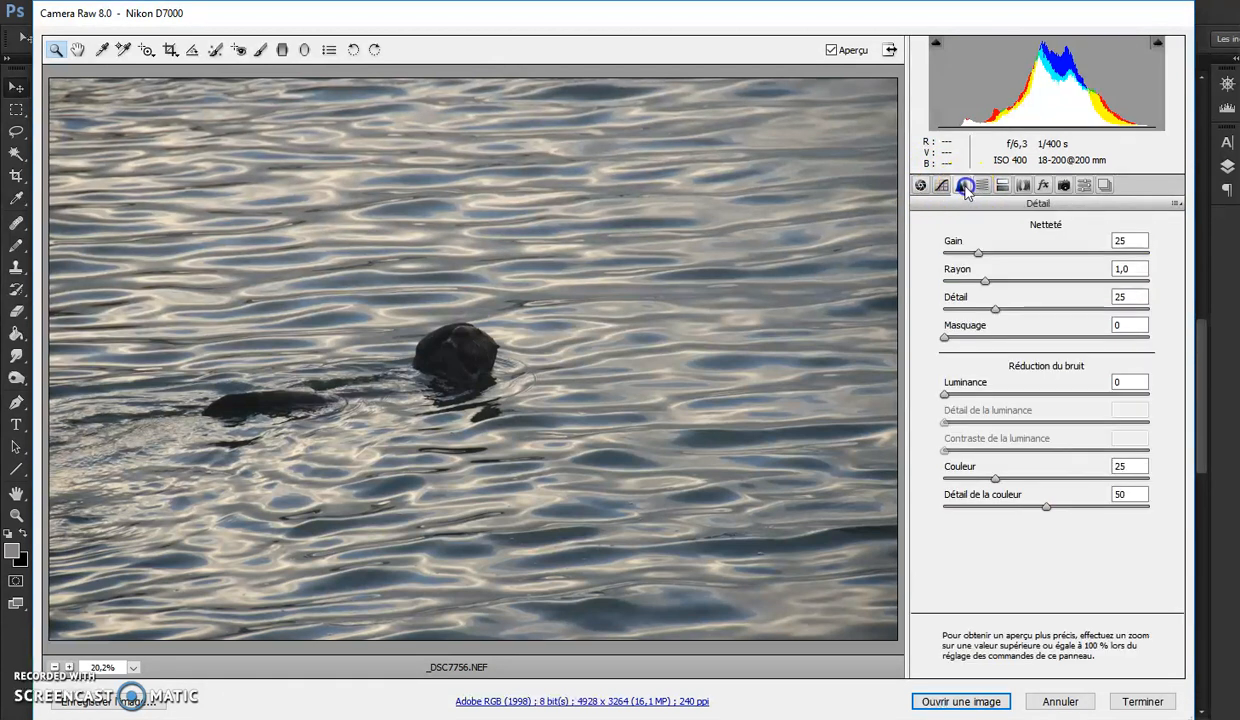
click(1023, 187)
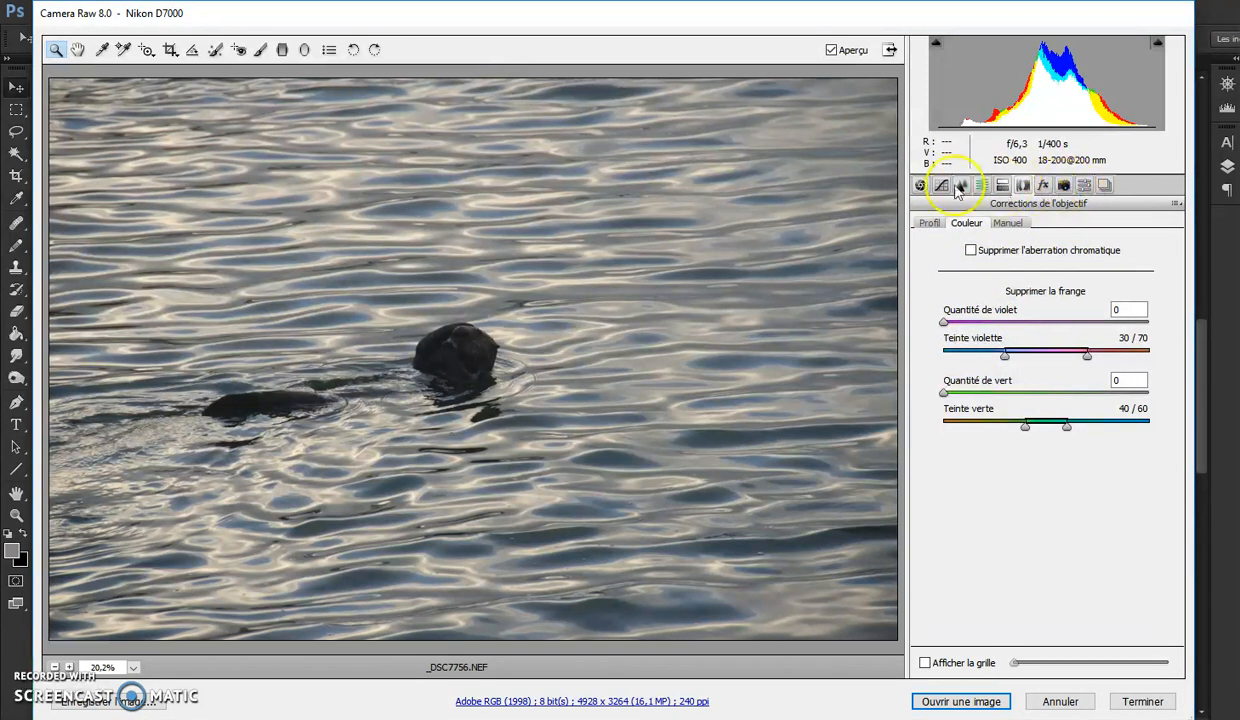
click(920, 186)
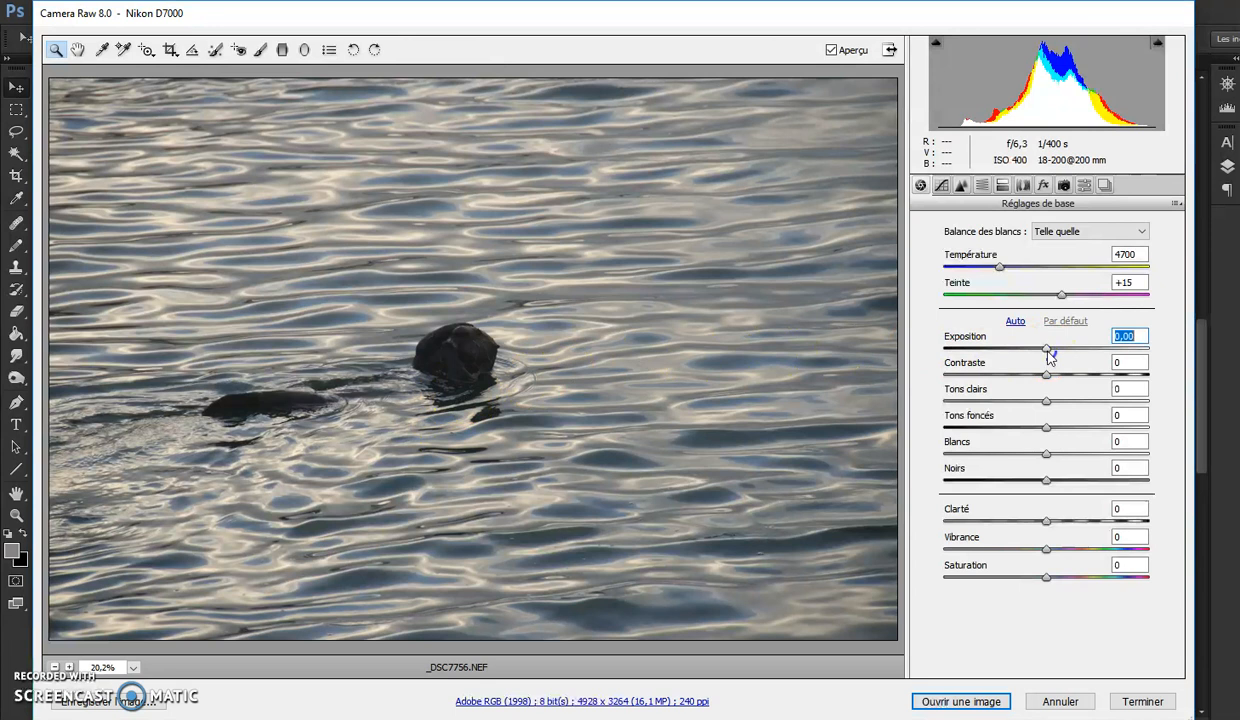
Set the exposure to +0.25 and lift the shadows (Tons foncés) to +91 to brighten the otter
drag(1049, 357, 1053, 353)
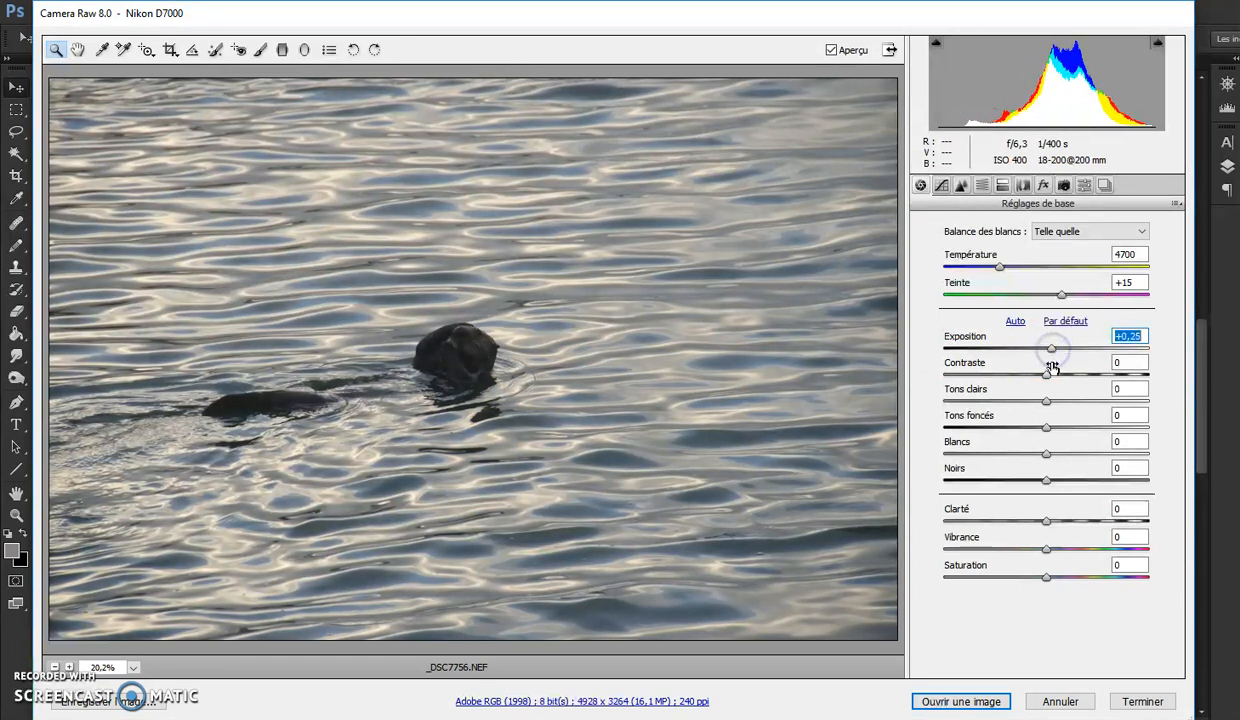
drag(1048, 430, 1100, 427)
click(437, 377)
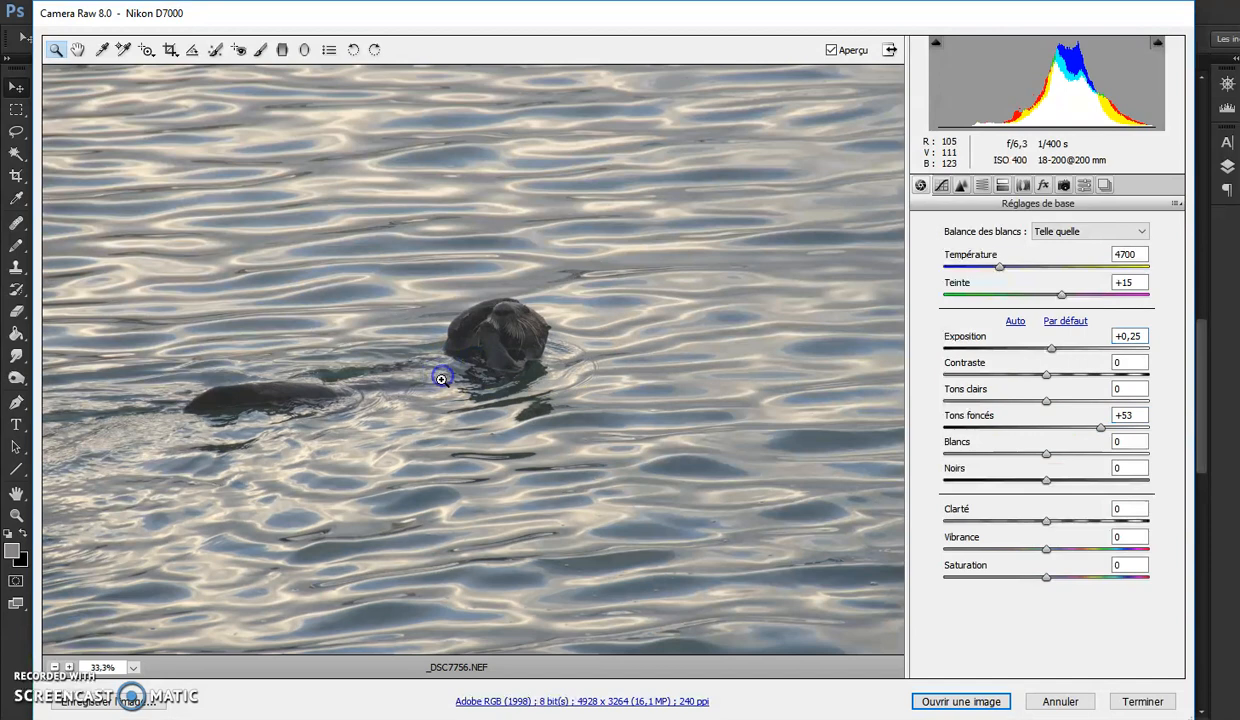
click(510, 366)
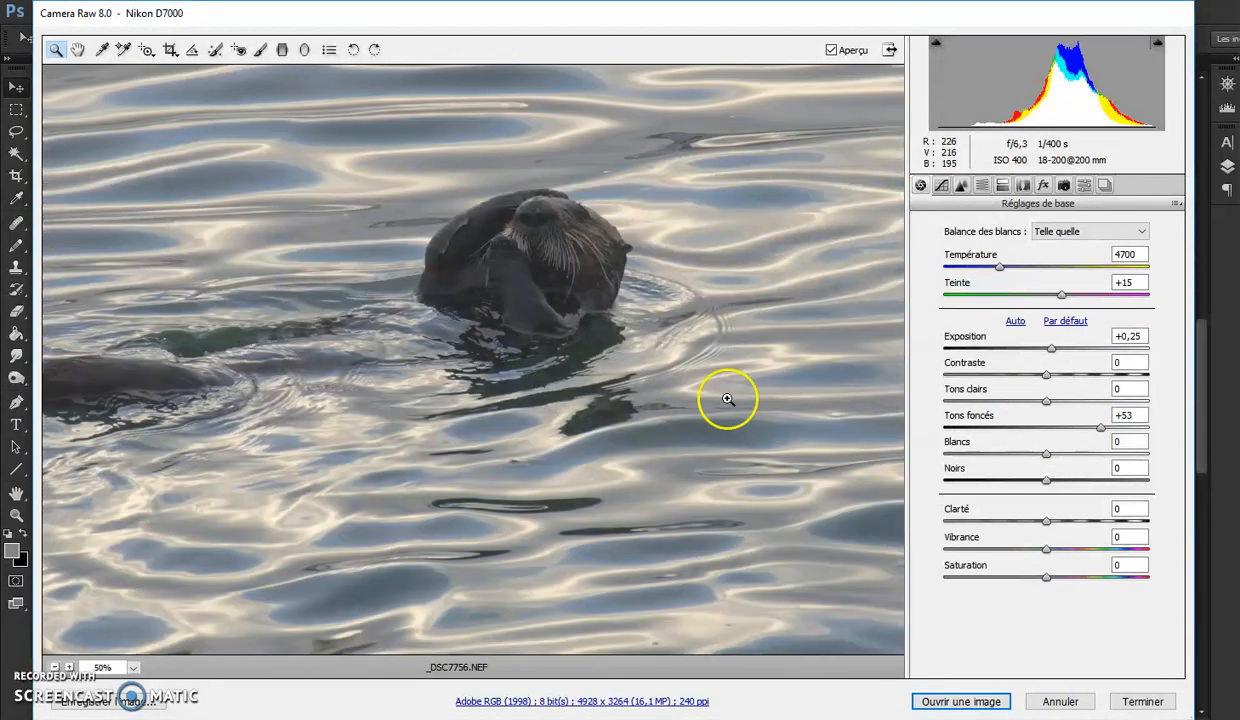
drag(1101, 428, 1139, 430)
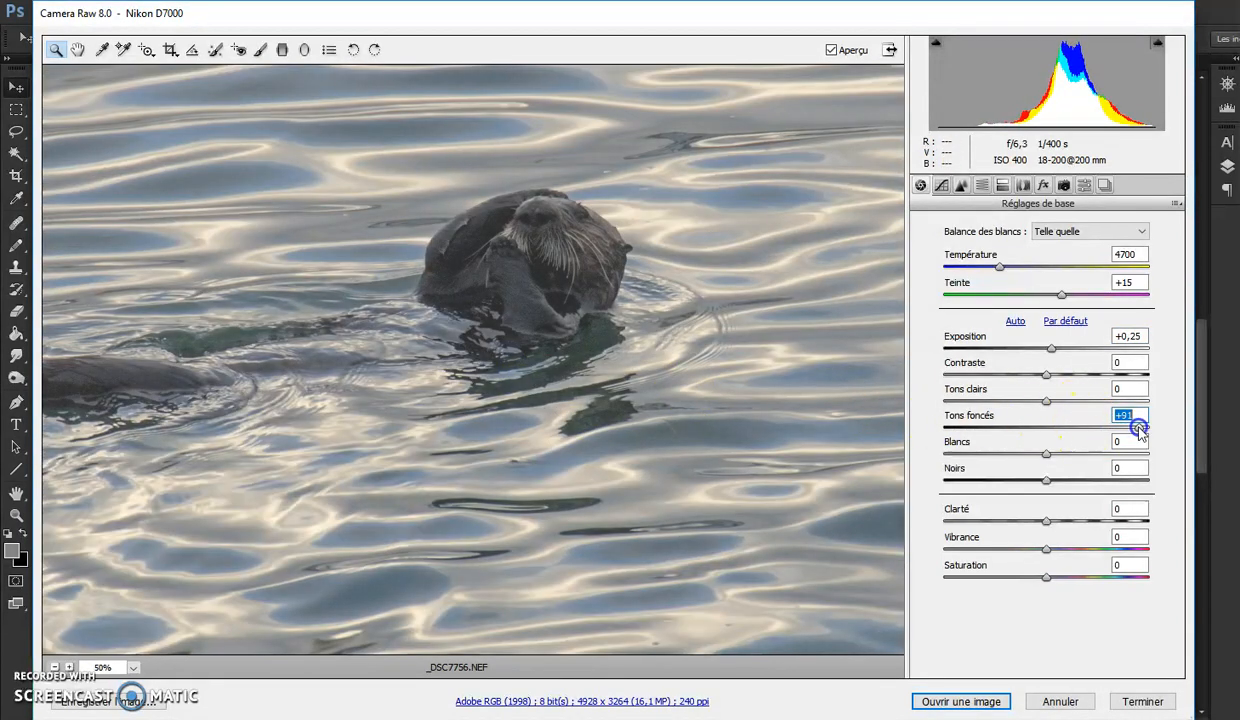
Compare the otter up close with and without the raw adjustments
click(564, 250)
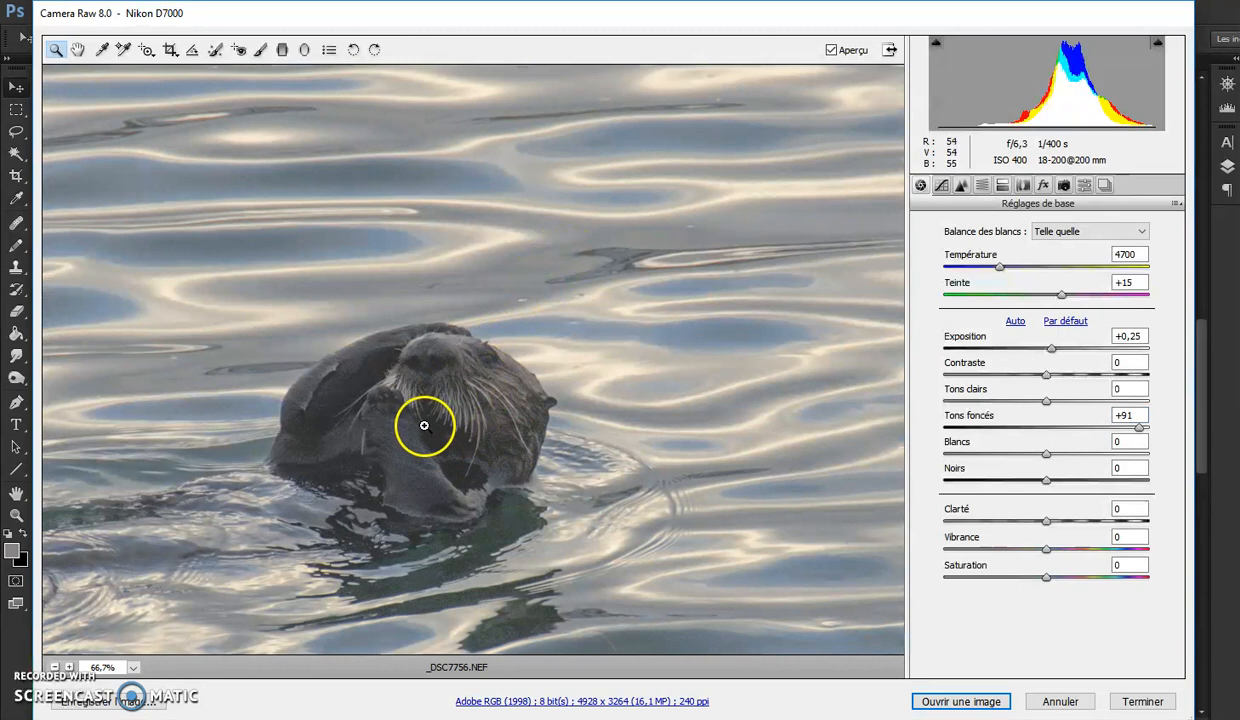
click(831, 50)
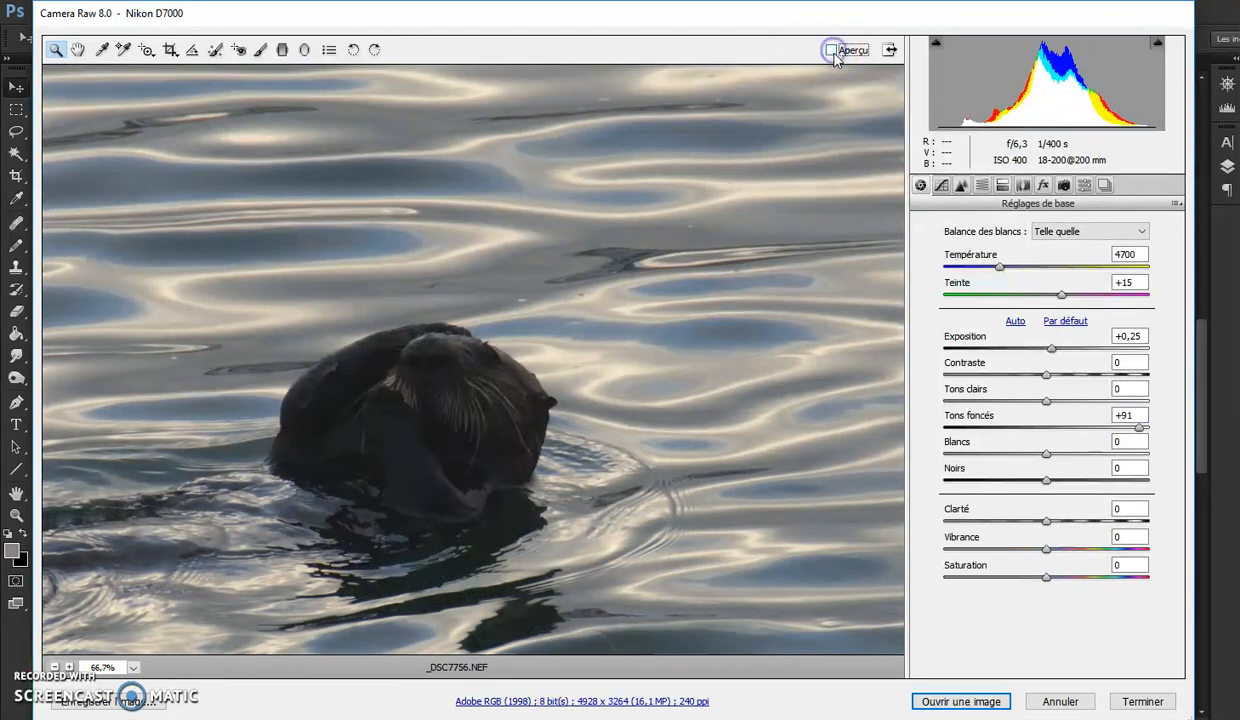
click(831, 50)
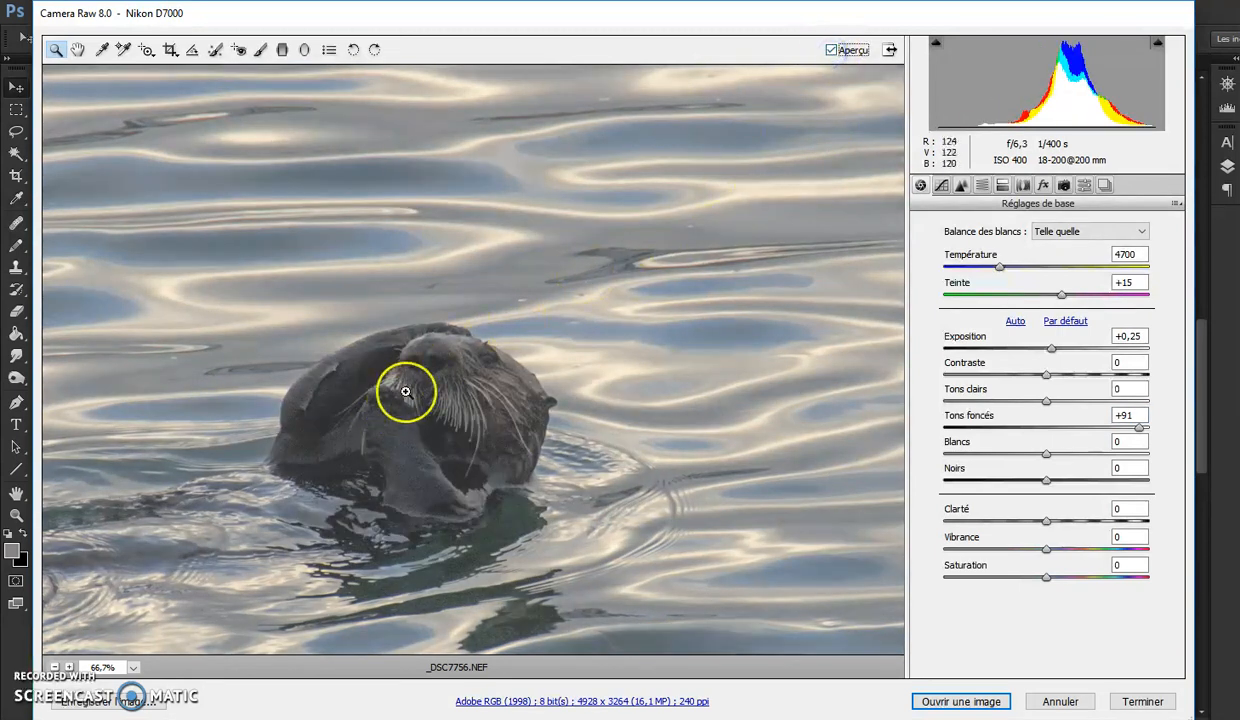
Set the blacks (Noirs) to +22 and the contrast (Contraste) to +100
drag(1046, 481, 1070, 482)
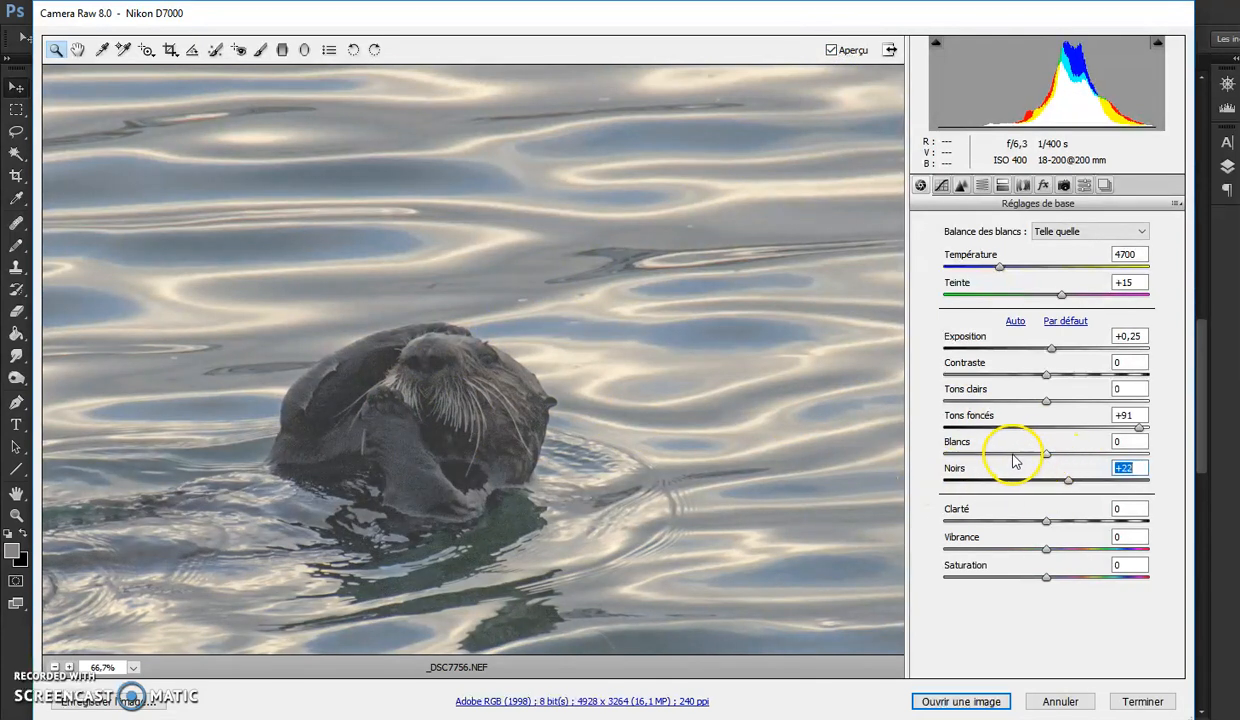
key(alt)
alt+click(534, 421)
alt+click(535, 424)
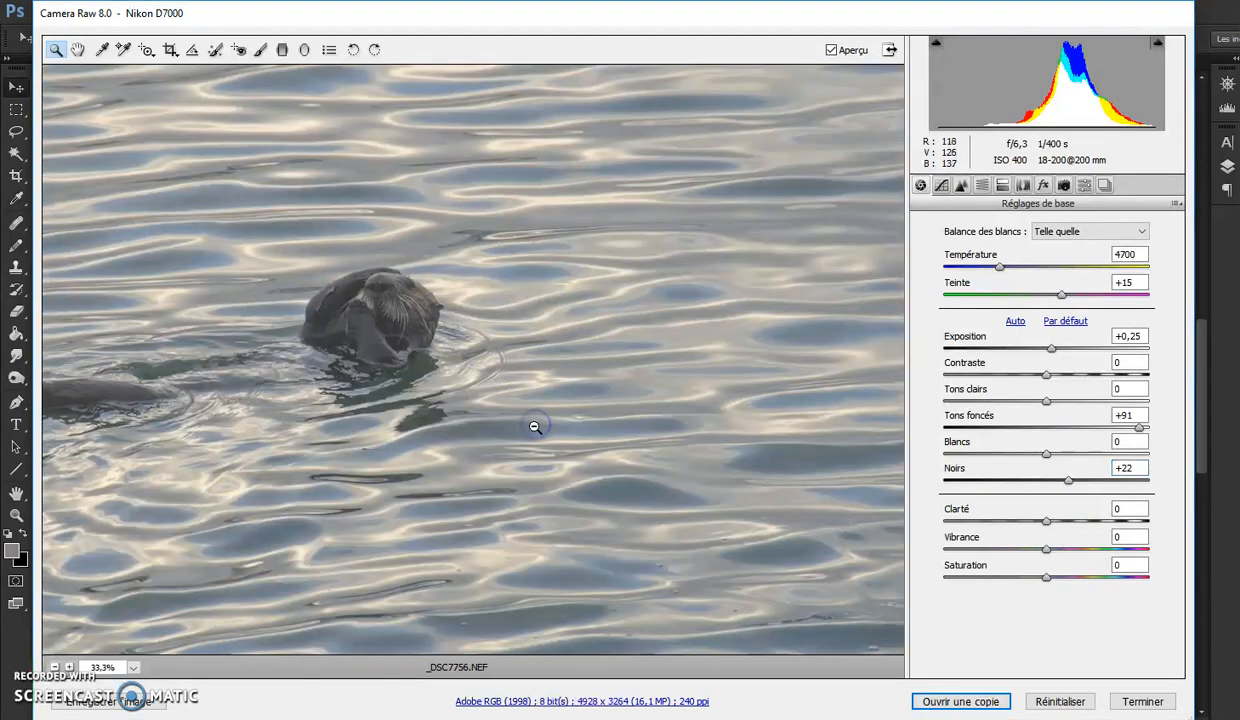
alt+click(535, 426)
alt+click(534, 428)
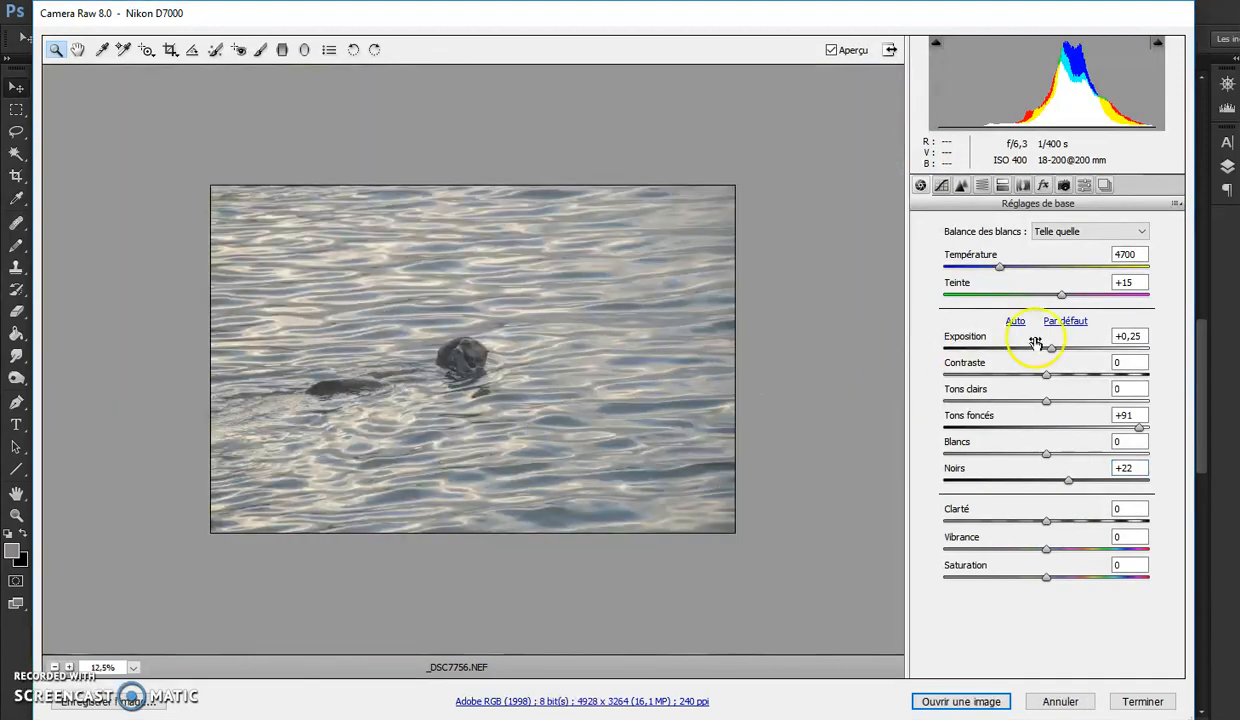
drag(1047, 376, 1148, 375)
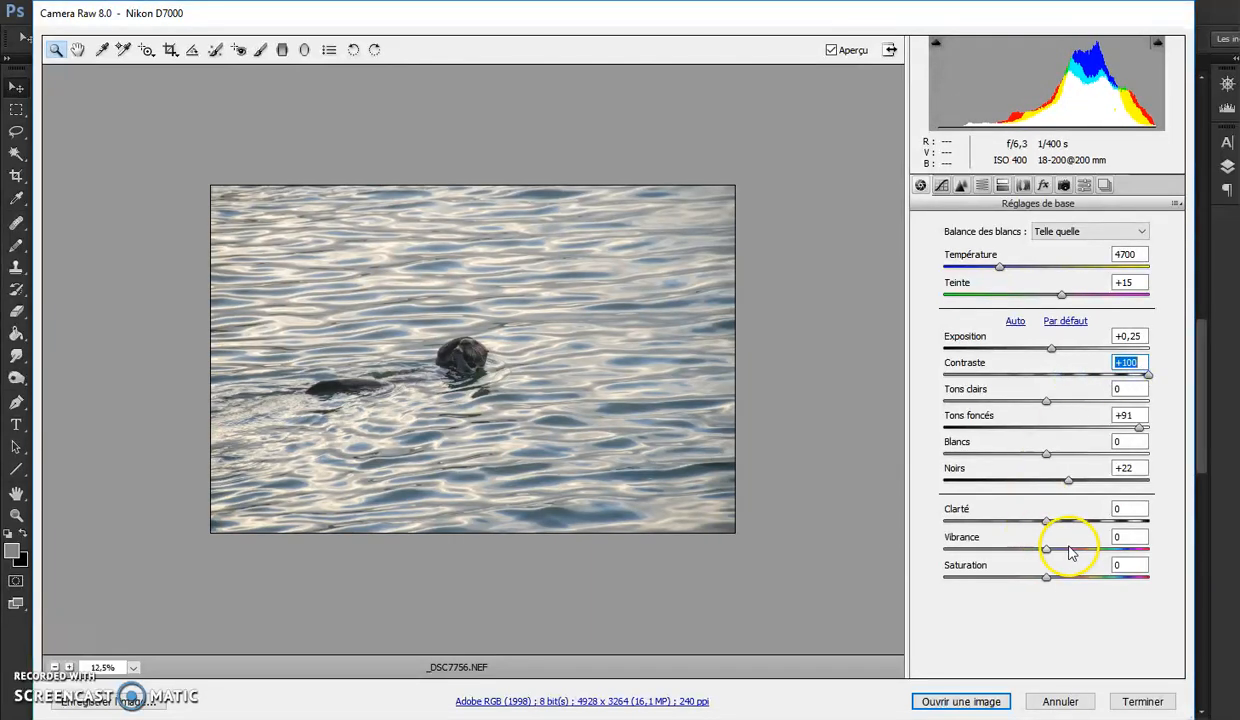
Set the saturation to +62, and test a much lower contrast on the otter before restoring it to +100
drag(1050, 578, 1110, 578)
click(466, 366)
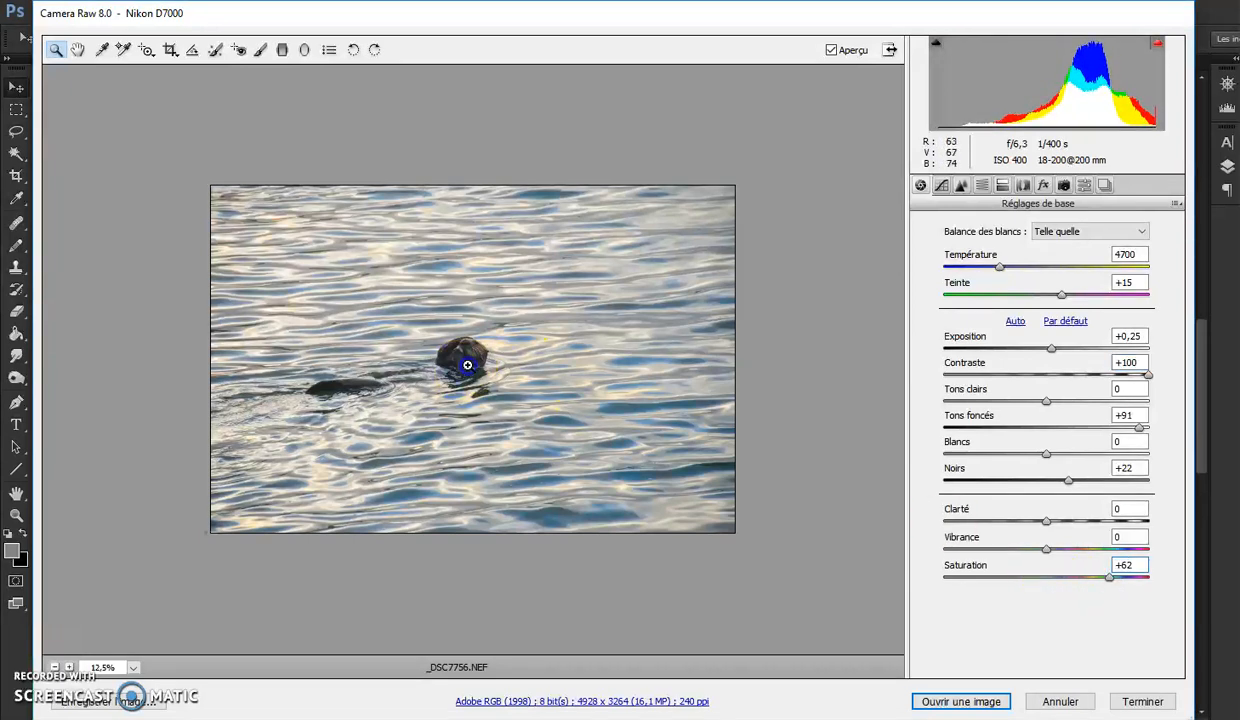
click(487, 355)
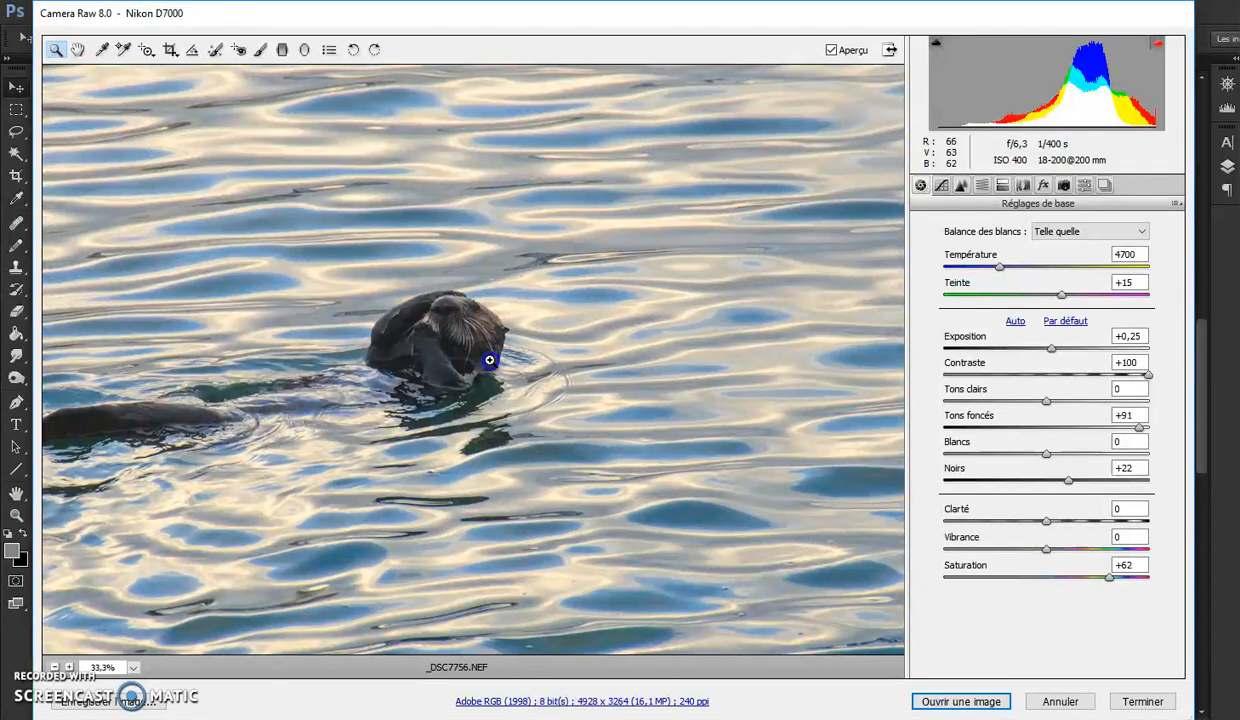
click(489, 360)
click(477, 358)
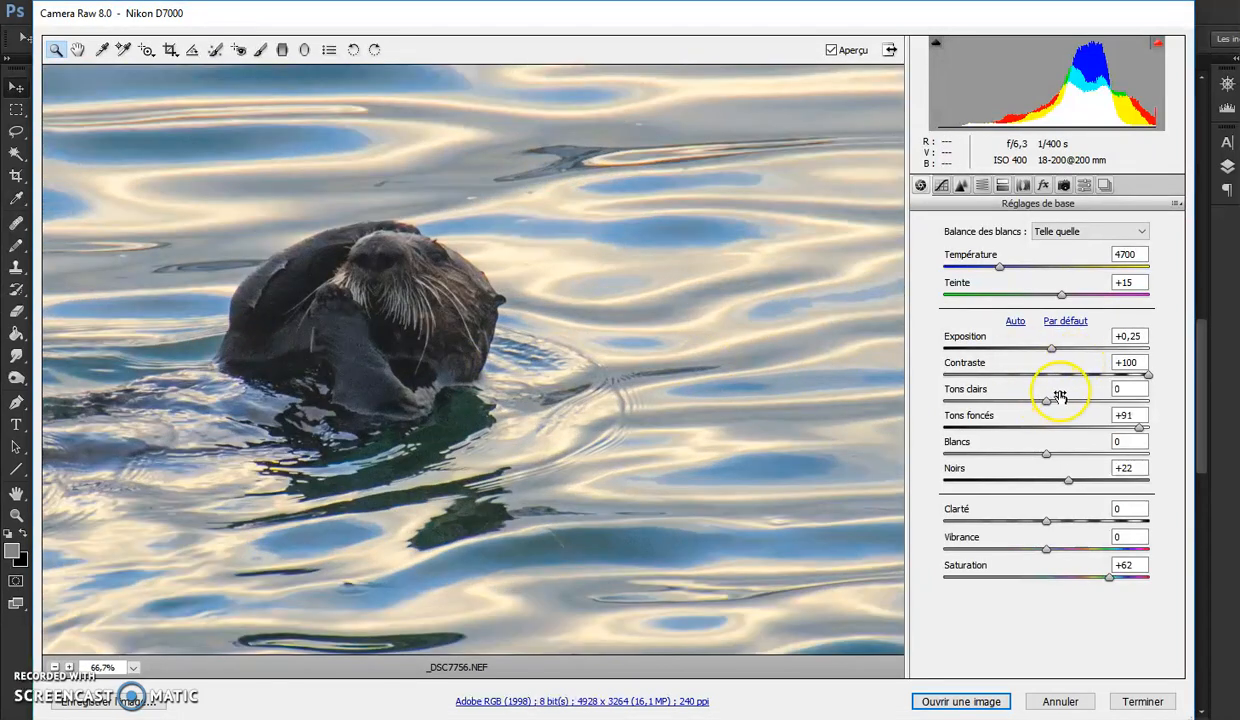
drag(1150, 382, 955, 380)
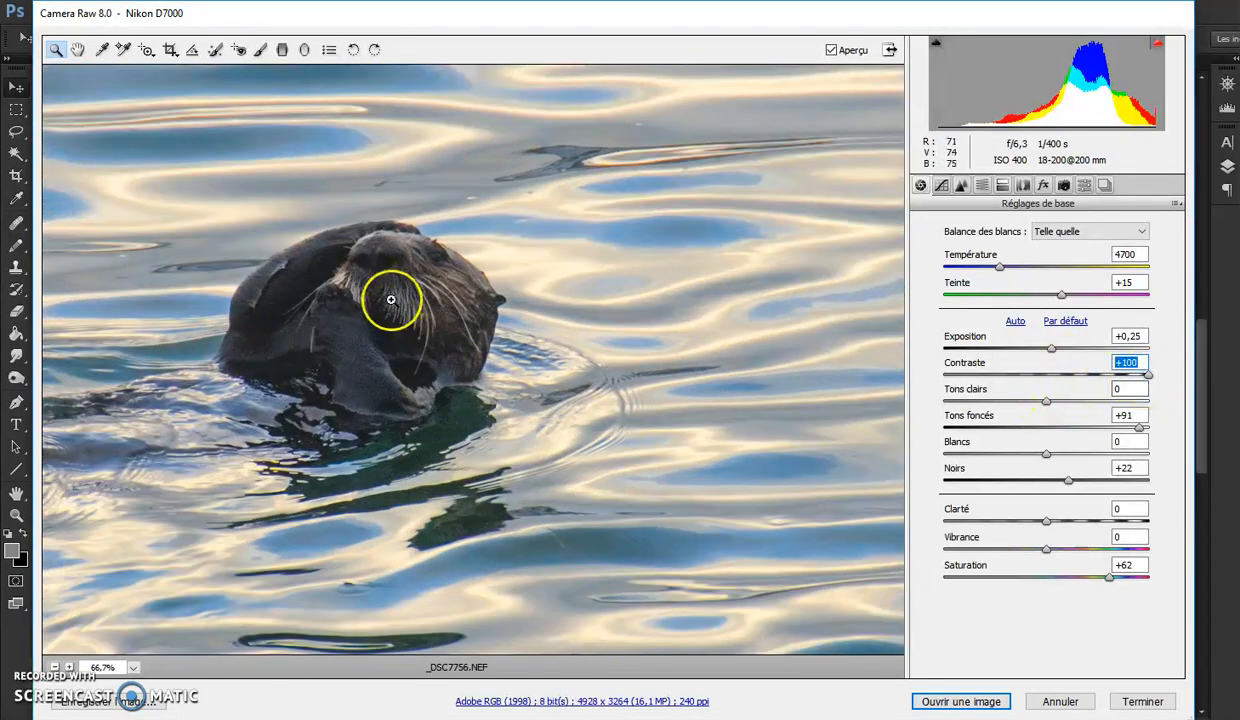
Open the adjusted raw otter photo as an image in Photoshop
key(alt)
alt+click(433, 388)
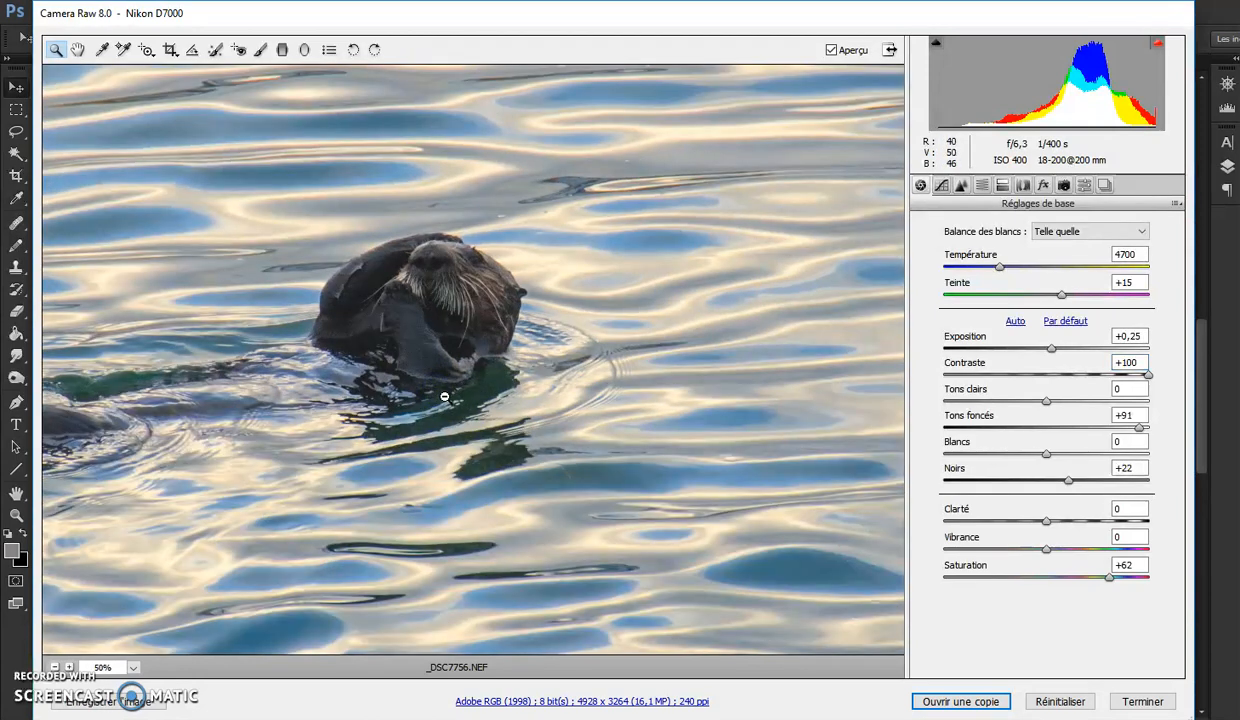
alt+click(445, 398)
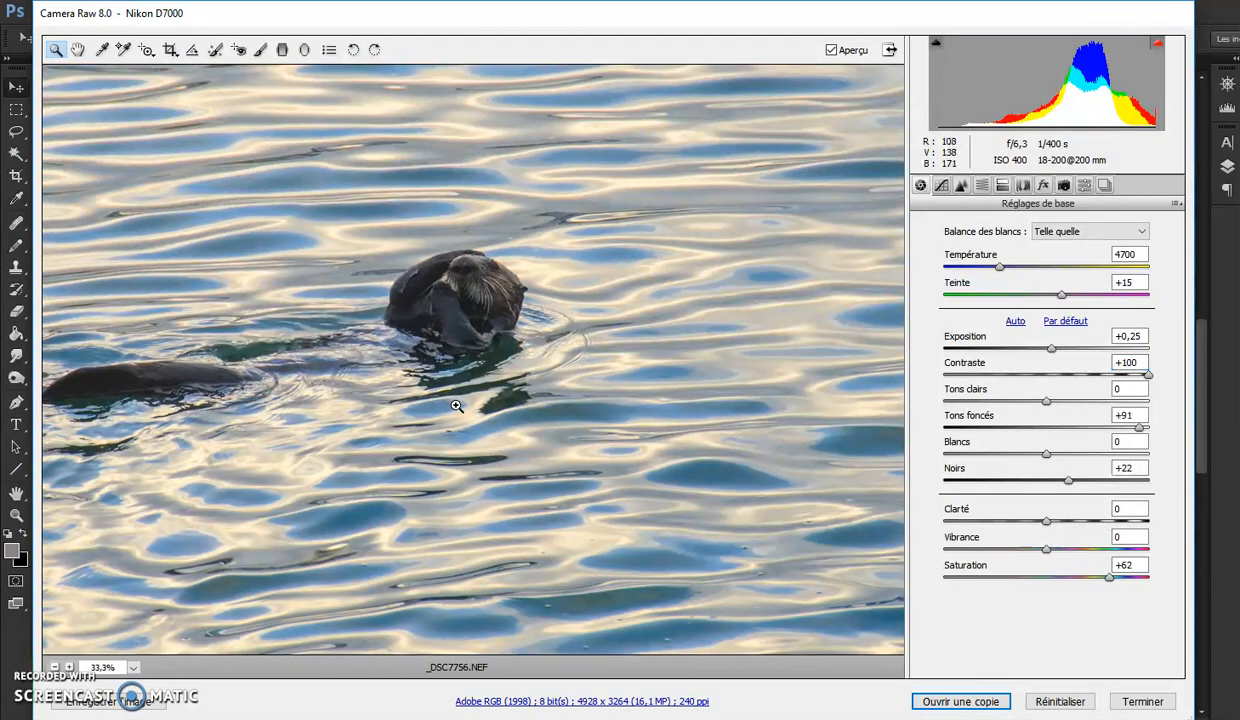
click(953, 703)
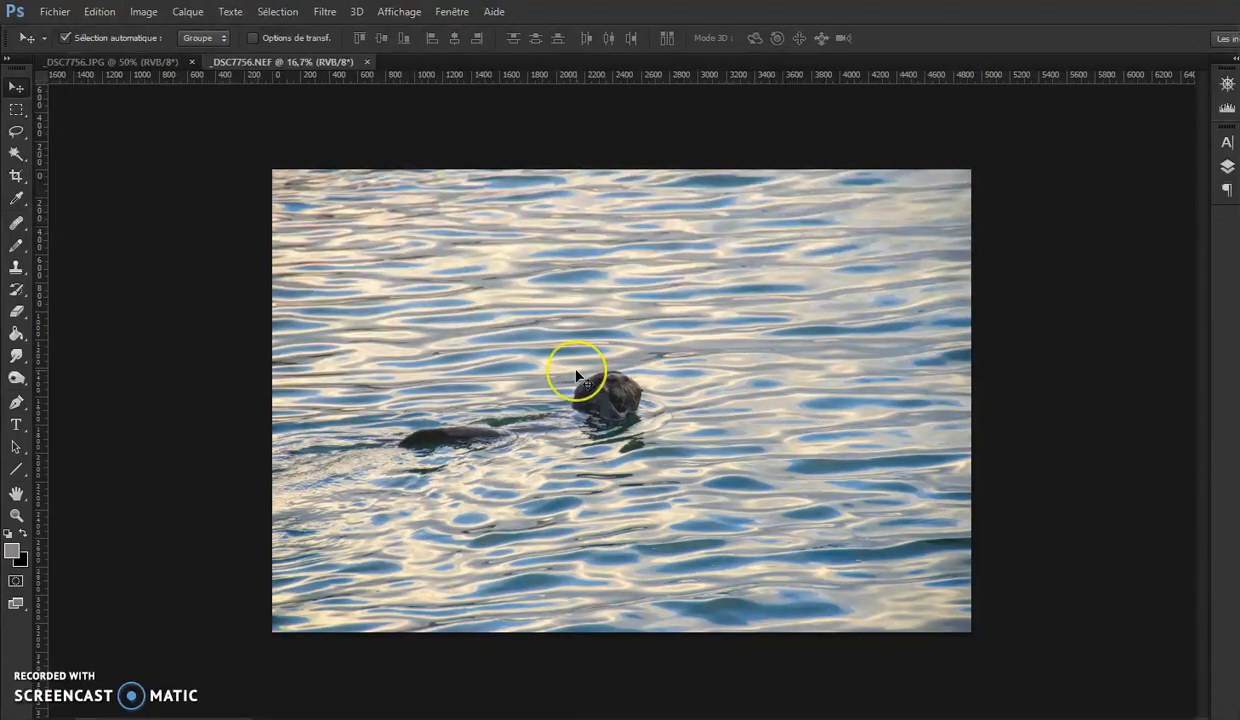
Compare the developed NEF version of the otter with the original JPG
scroll(577, 377, up, 4)
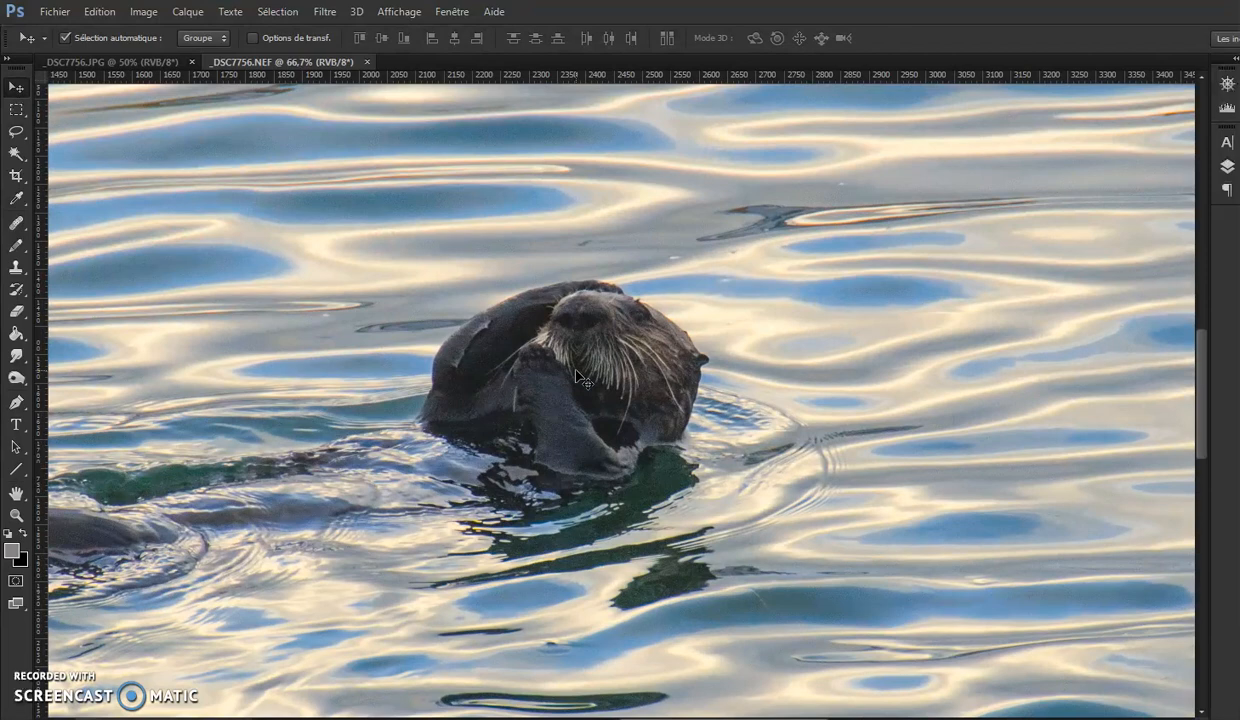
click(131, 62)
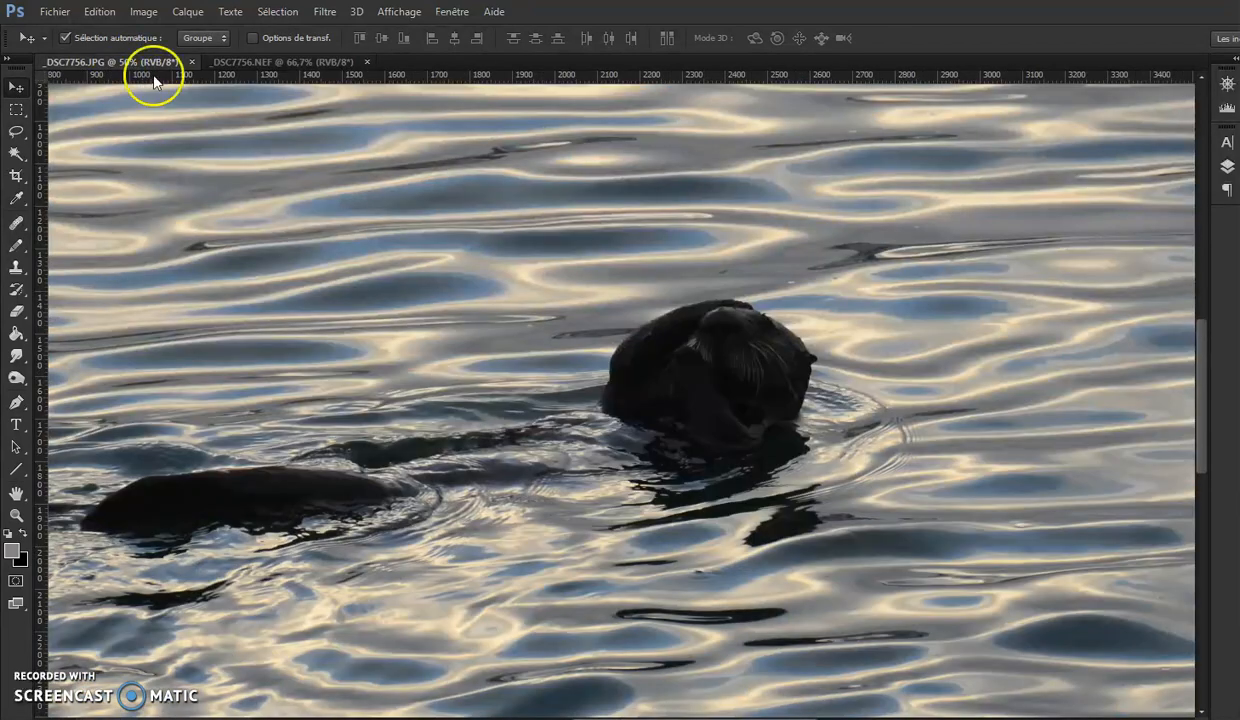
click(248, 62)
click(300, 163)
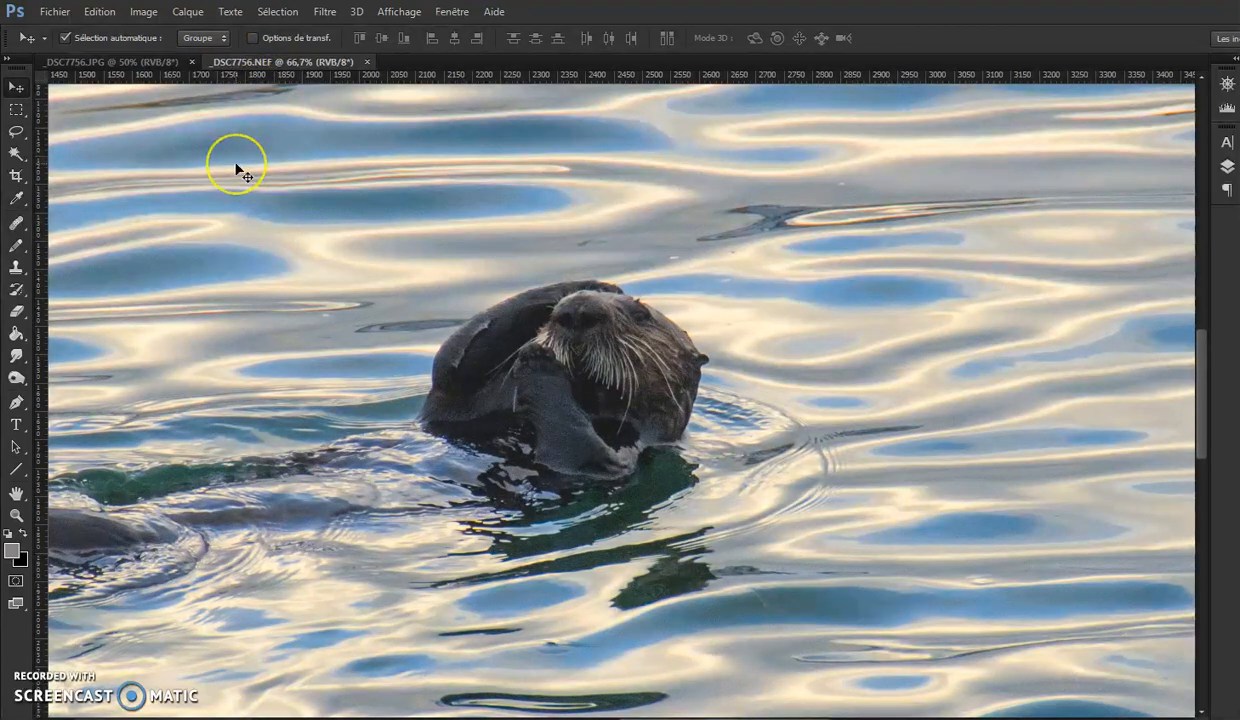
Open the raw harbour photo _DSC0127.NEF in Camera Raw
key(ctrl+o)
click(316, 200)
click(885, 590)
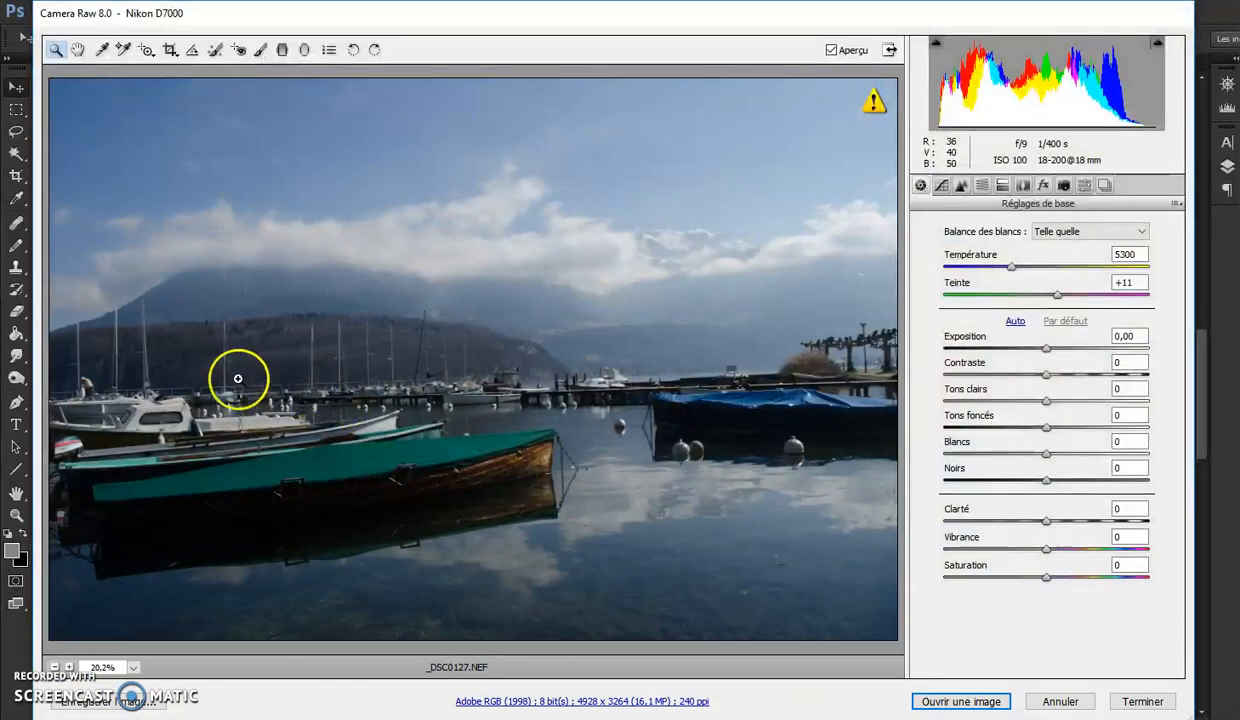
Examine the sailboat masts against the hillside up close for coloured chromatic aberration fringes
click(90, 350)
click(87, 347)
click(95, 346)
click(105, 346)
click(105, 346)
click(105, 346)
click(106, 346)
click(108, 346)
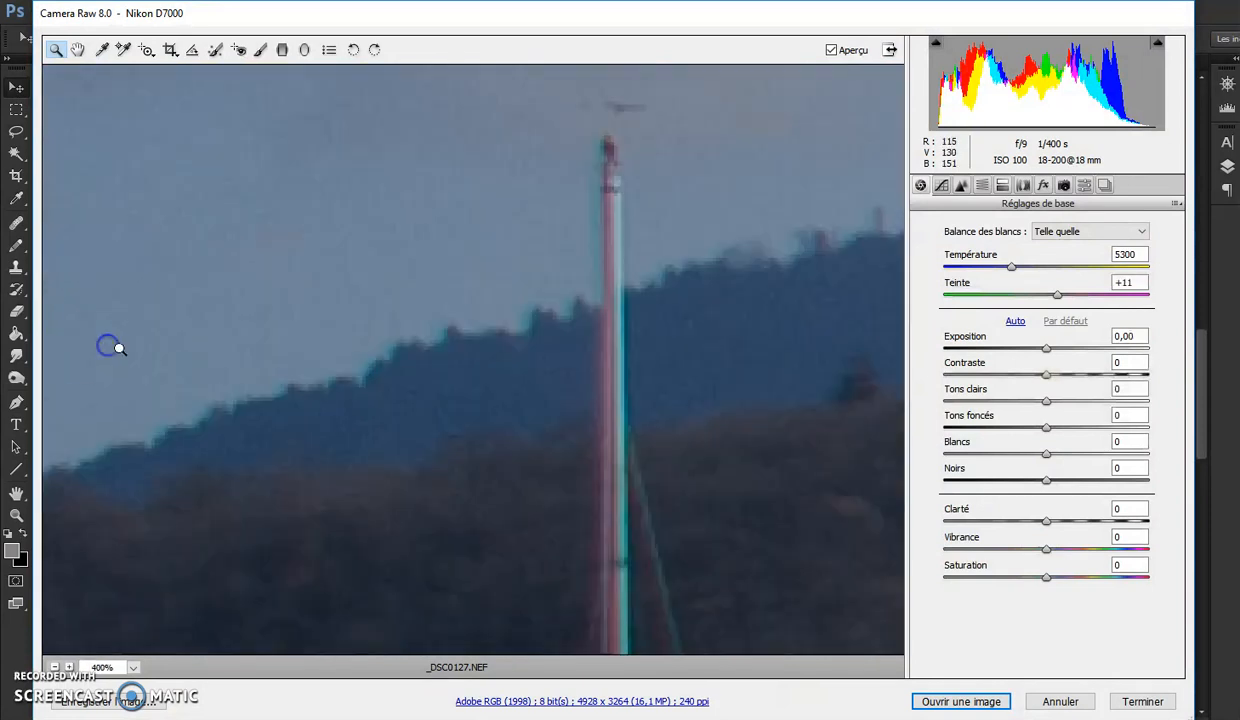
alt+click(476, 381)
alt+click(462, 340)
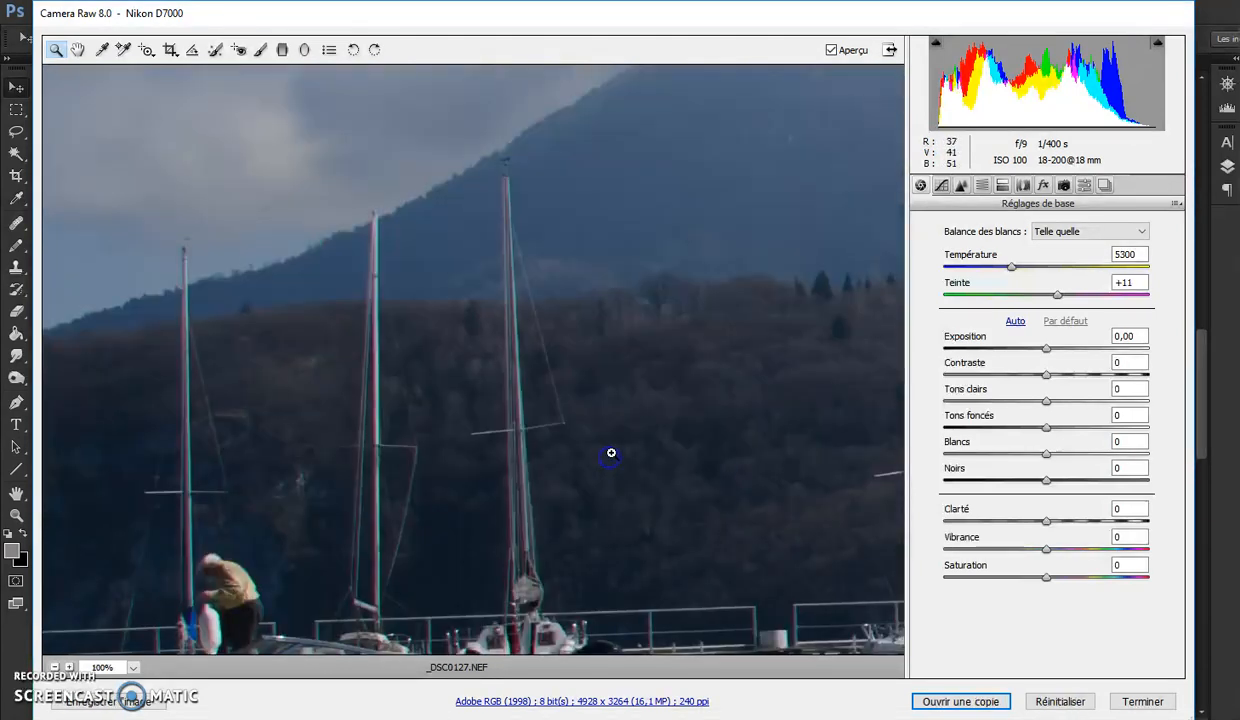
alt+click(609, 452)
click(291, 352)
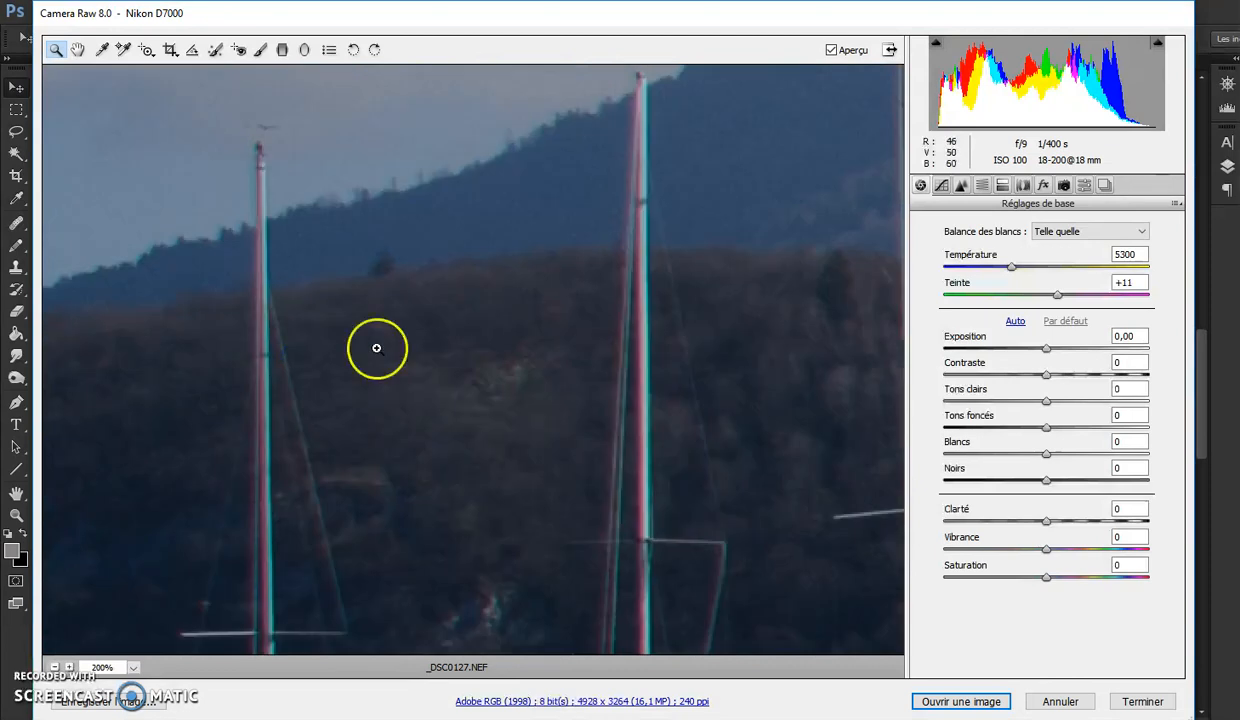
Try reducing the purple fringing on the masts with a violet amount of 2, and cancel the raw development
click(1024, 187)
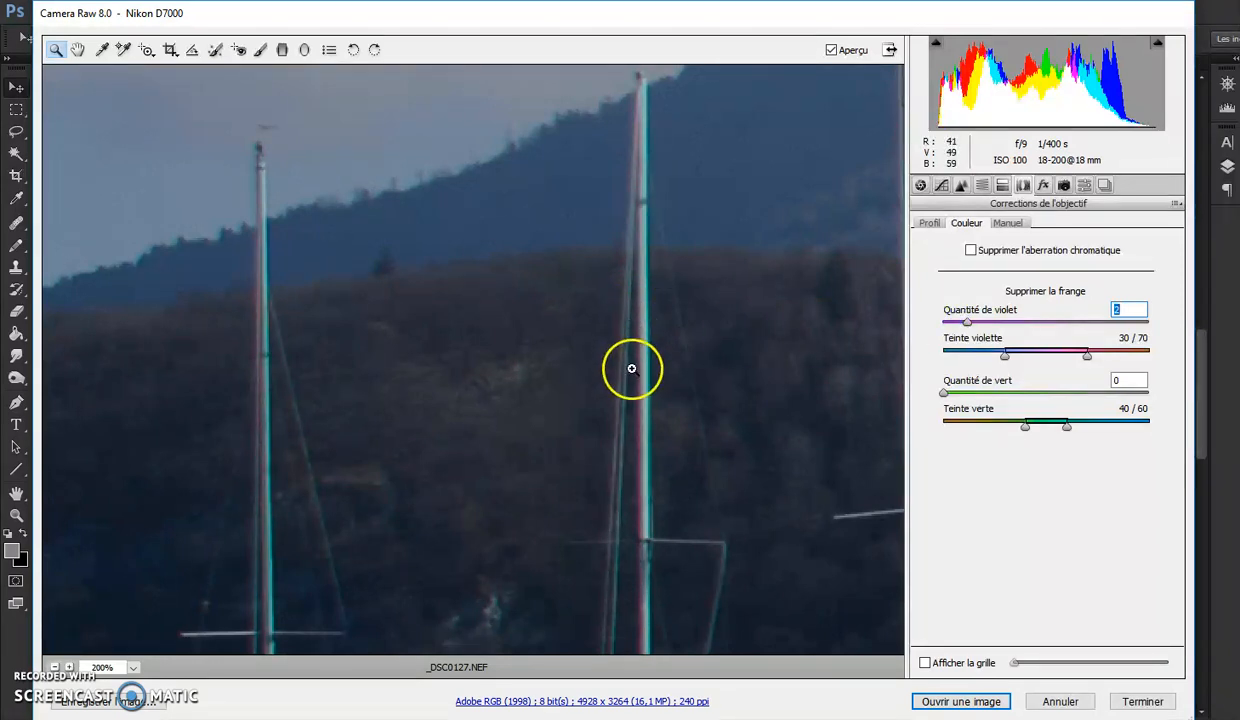
alt+click(515, 368)
alt+click(515, 368)
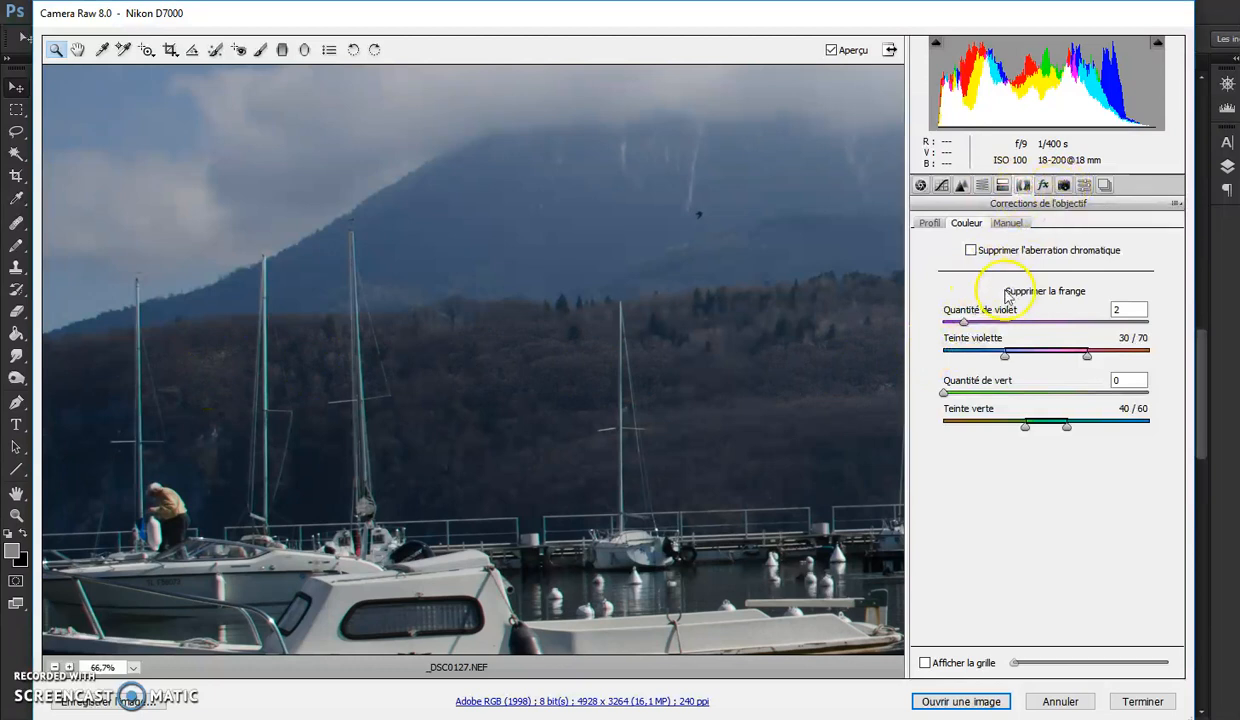
click(1056, 702)
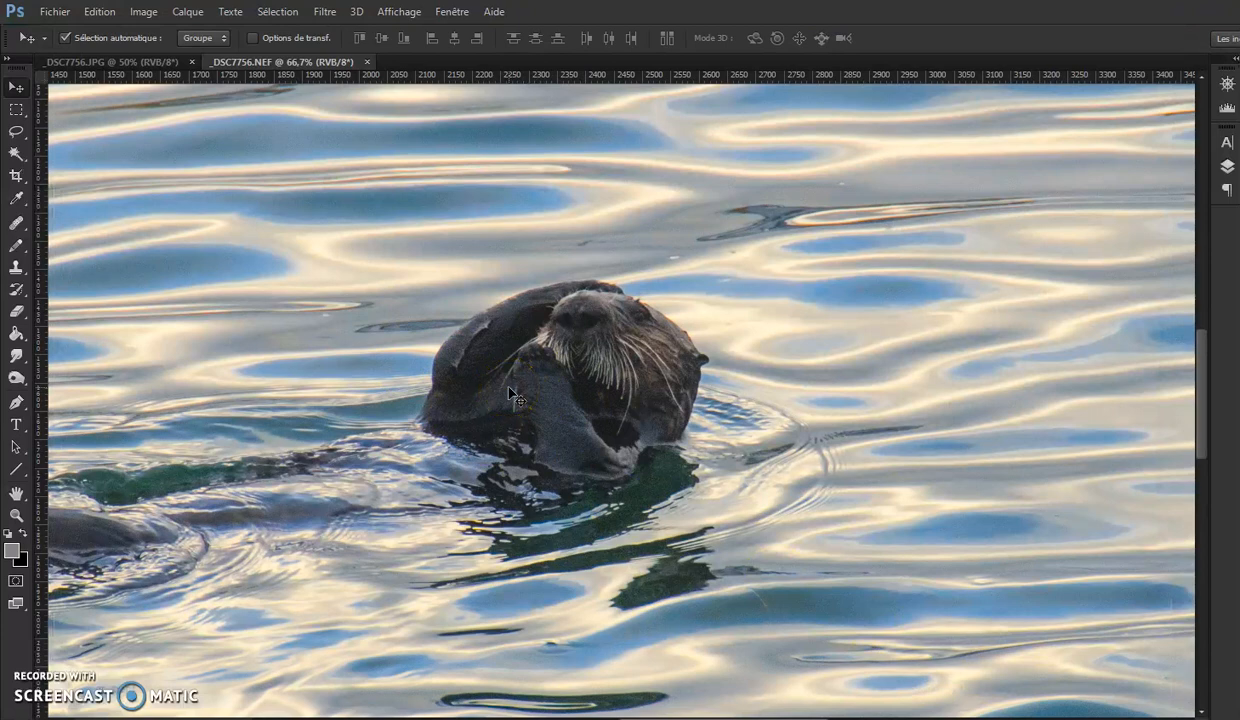
Compare the developed NEF and the original JPG otter photos, each fitted whole in the view
key(ctrl+0)
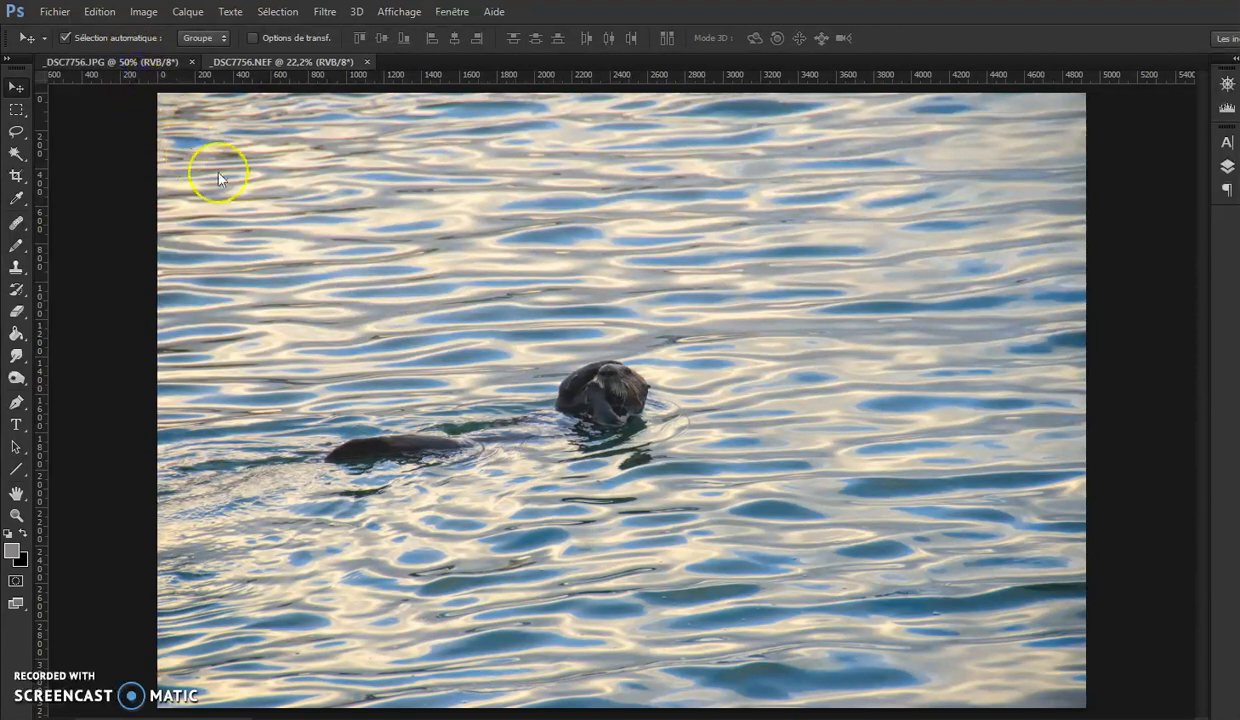
click(129, 61)
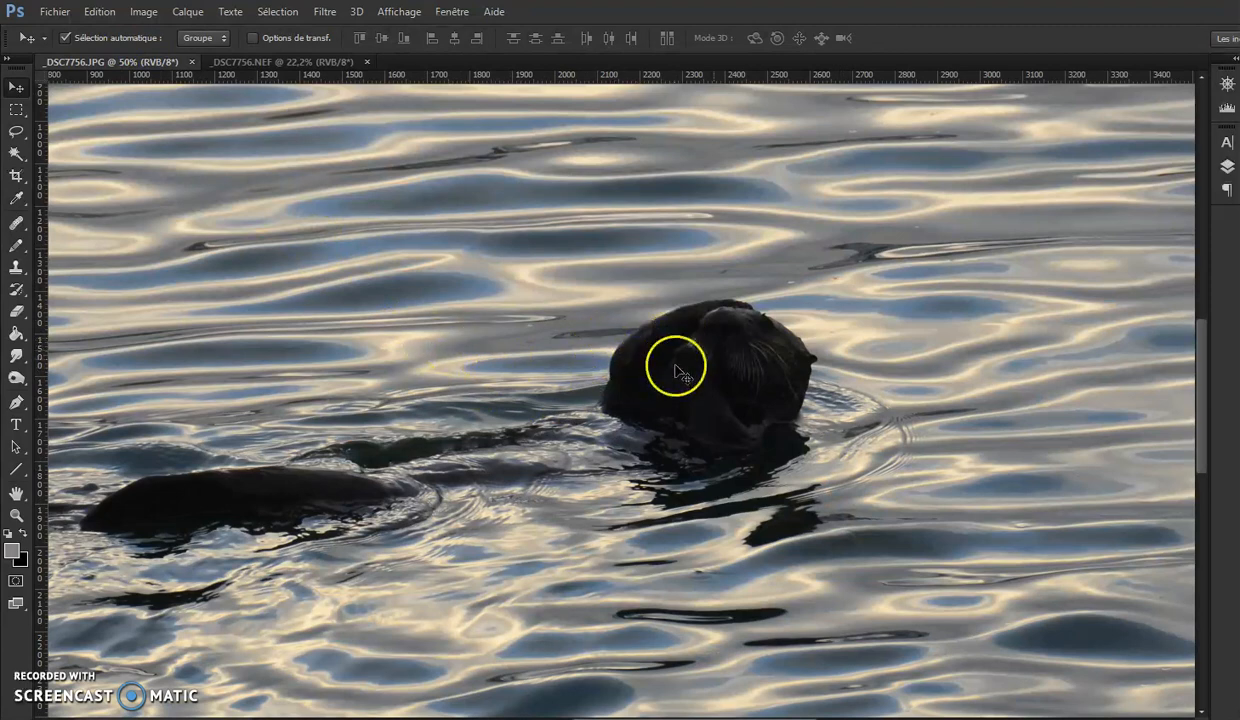
key(ctrl+0)
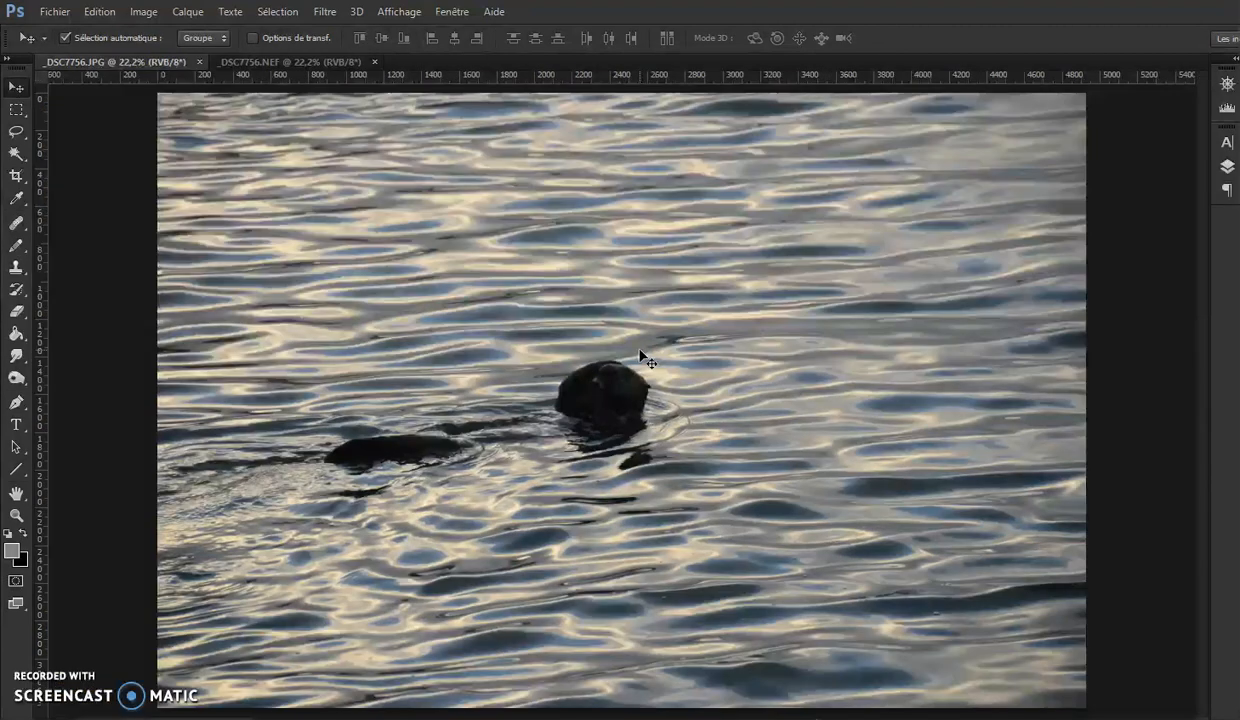